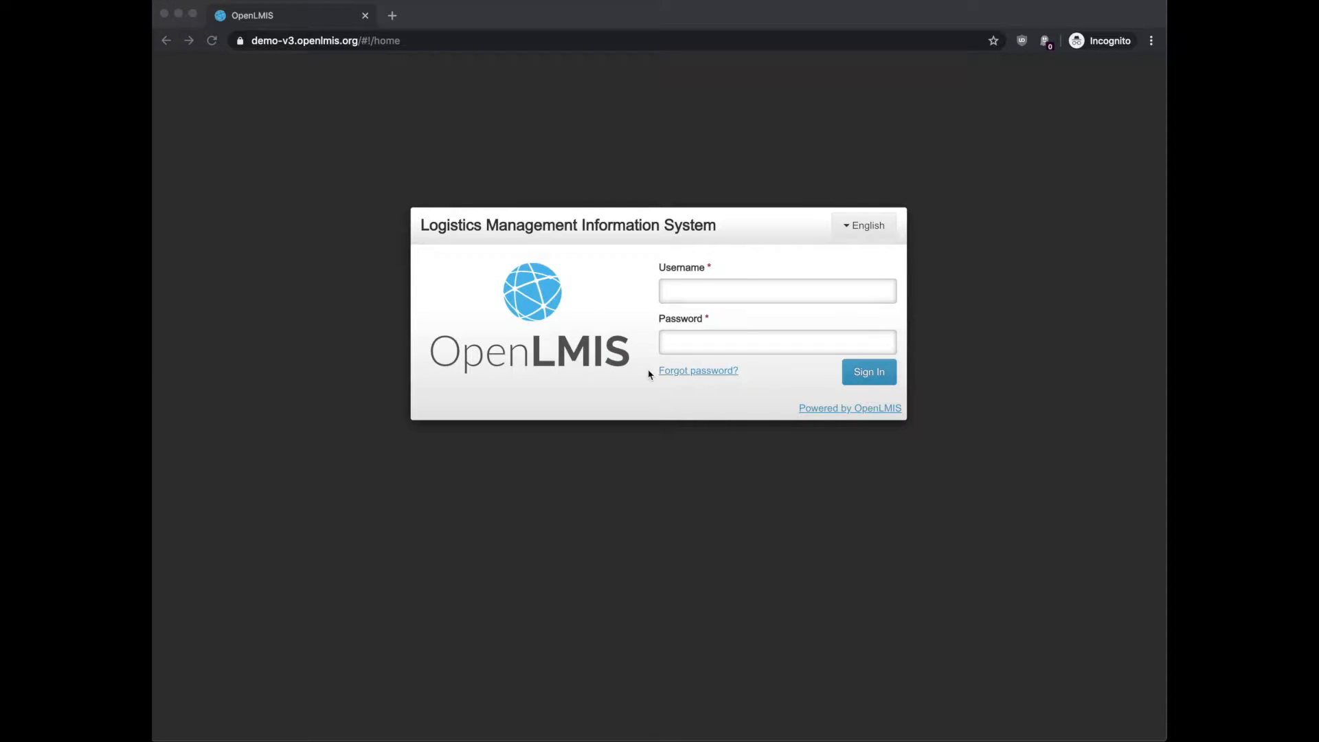
Sign in to OpenLMIS with the administrator username and password
left_click(687, 298)
left_click(679, 291)
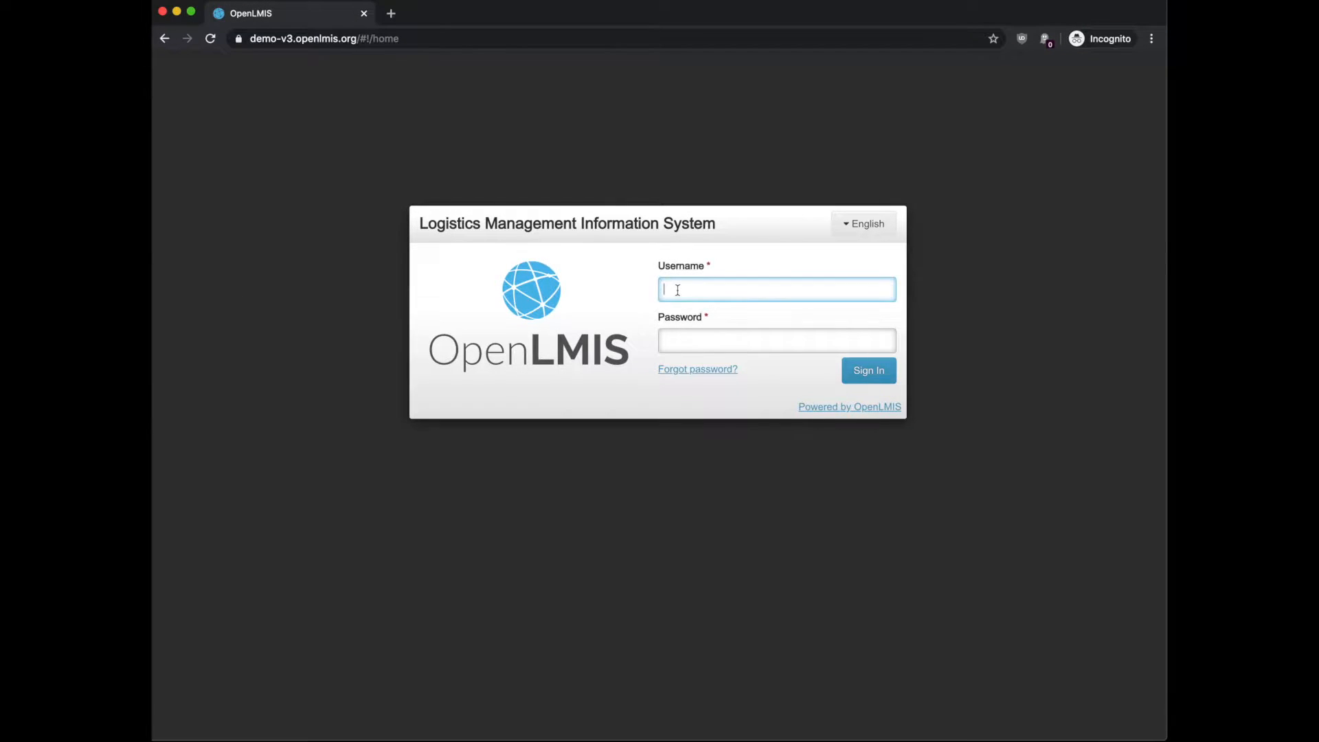
type("administrator")
key("Tab")
type("password")
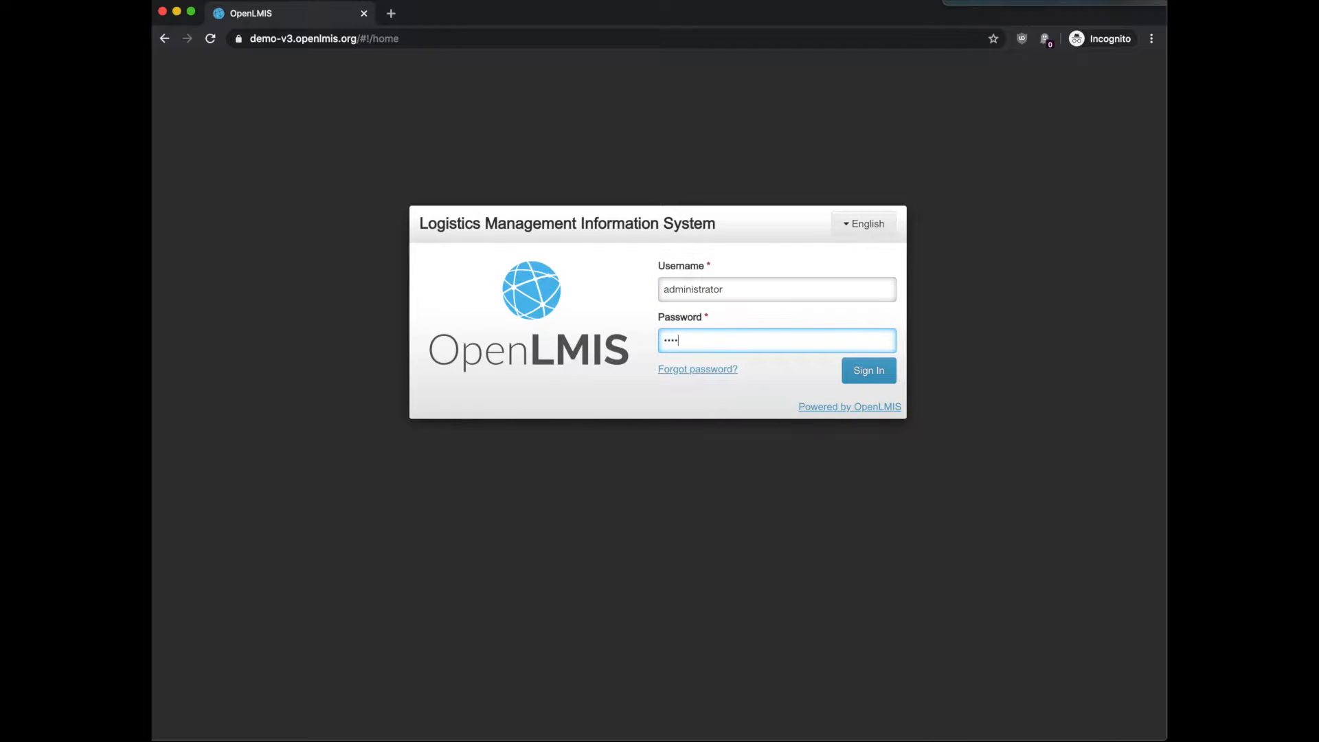
key("Return")
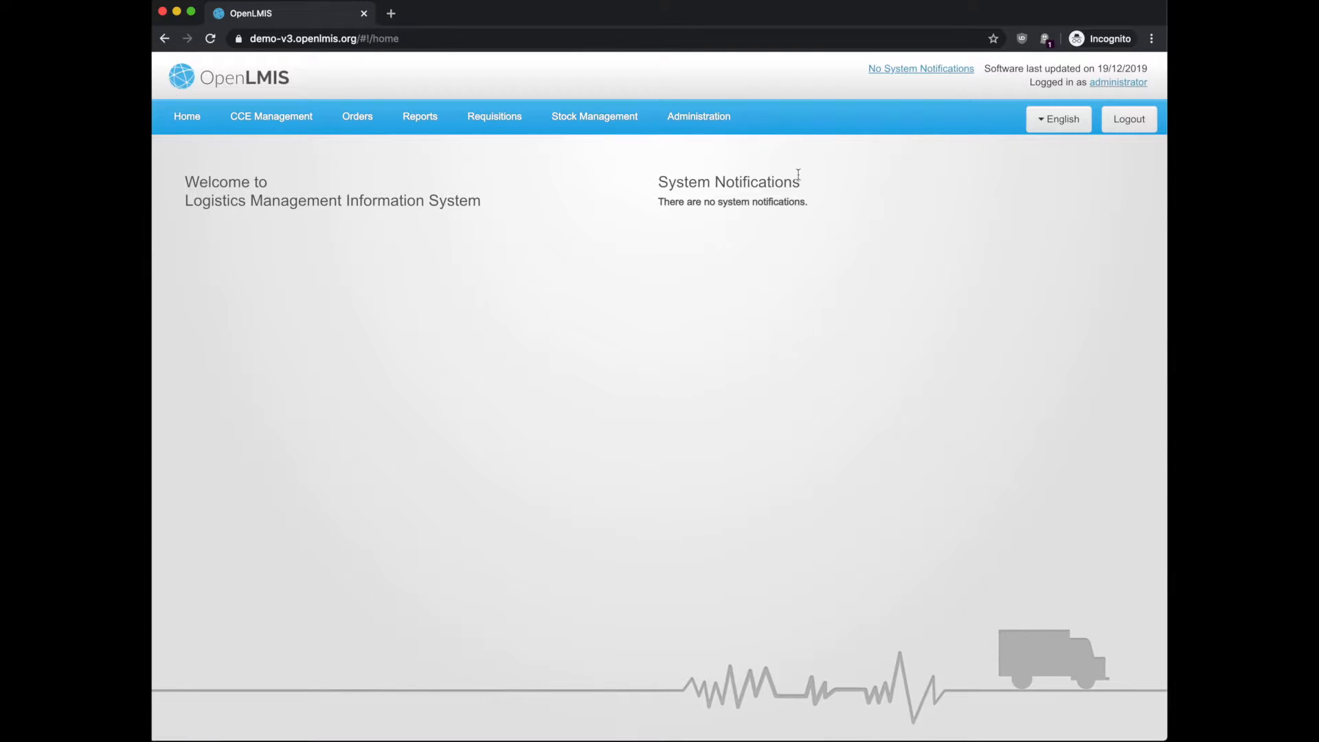
Add a 'System Maintenance' notification reading 'System maintenance on Thursday (27/2).' and reload Home to show it
left_click(718, 119)
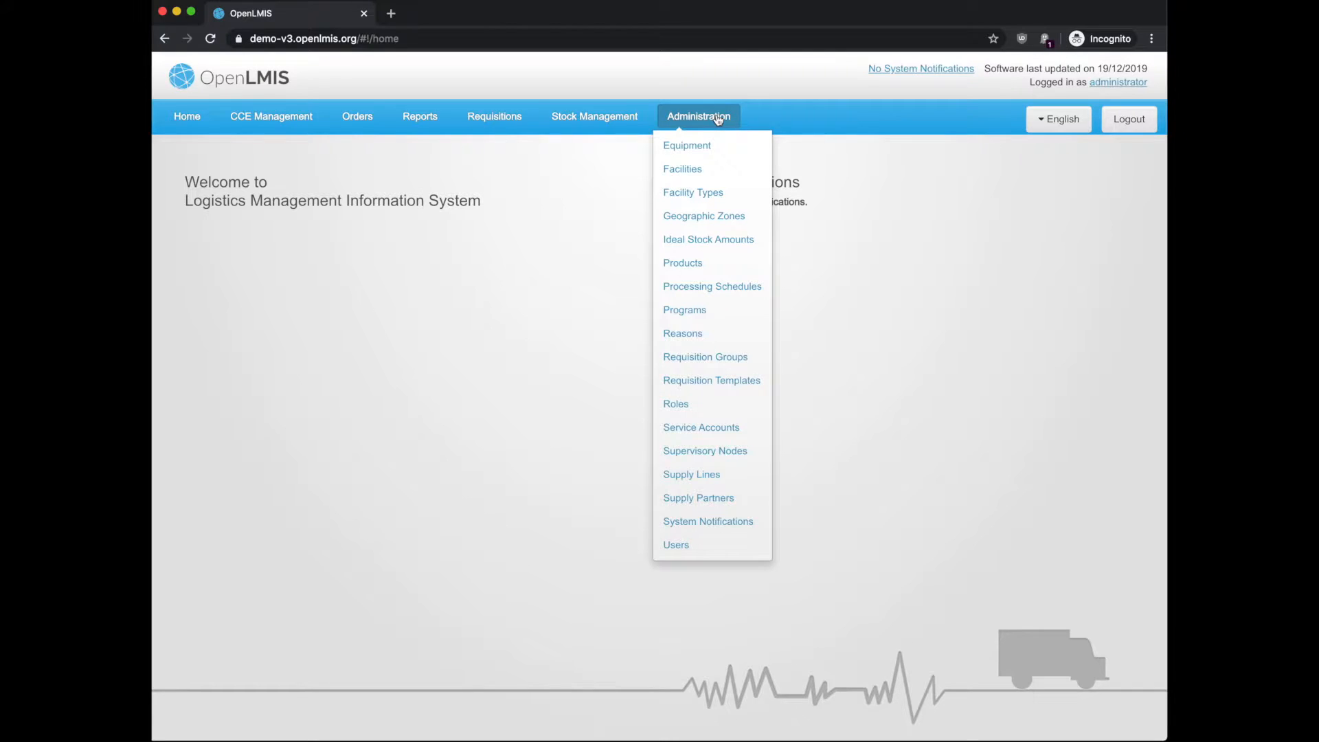
left_click(670, 526)
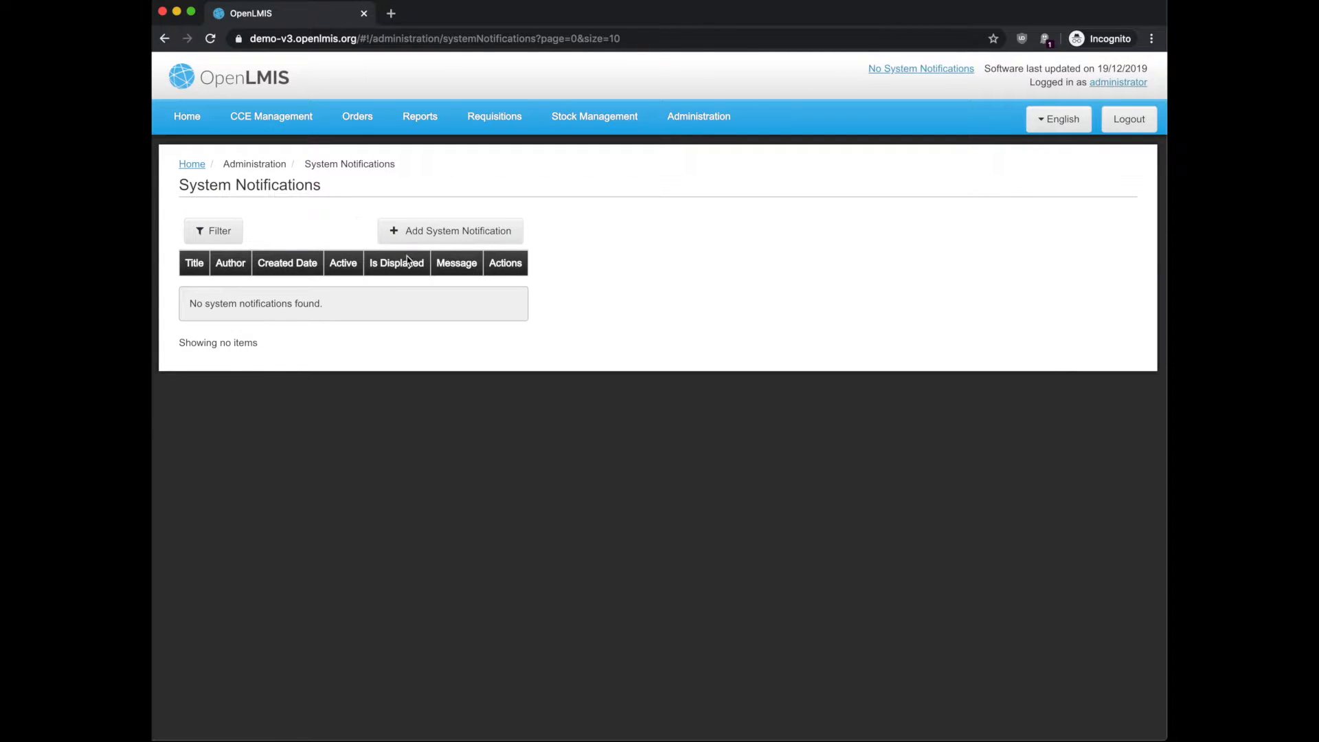
left_click(468, 233)
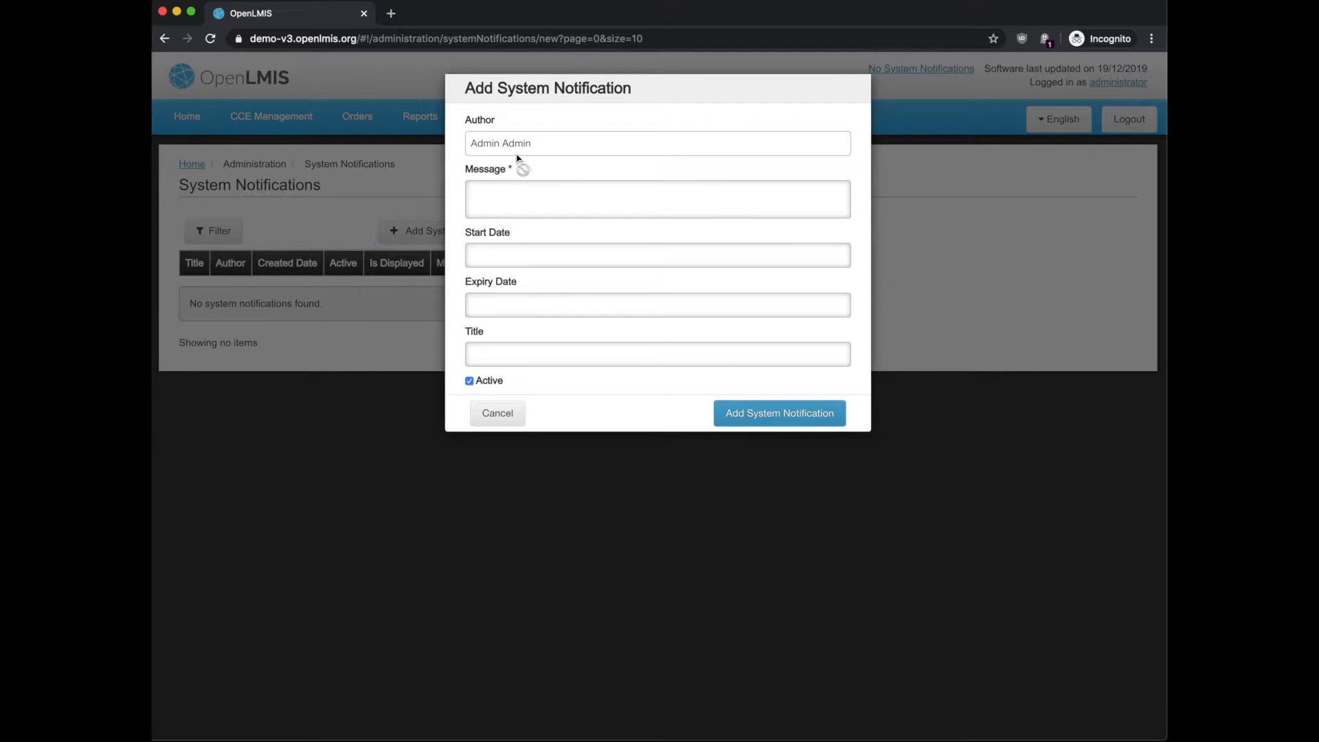
left_click(501, 200)
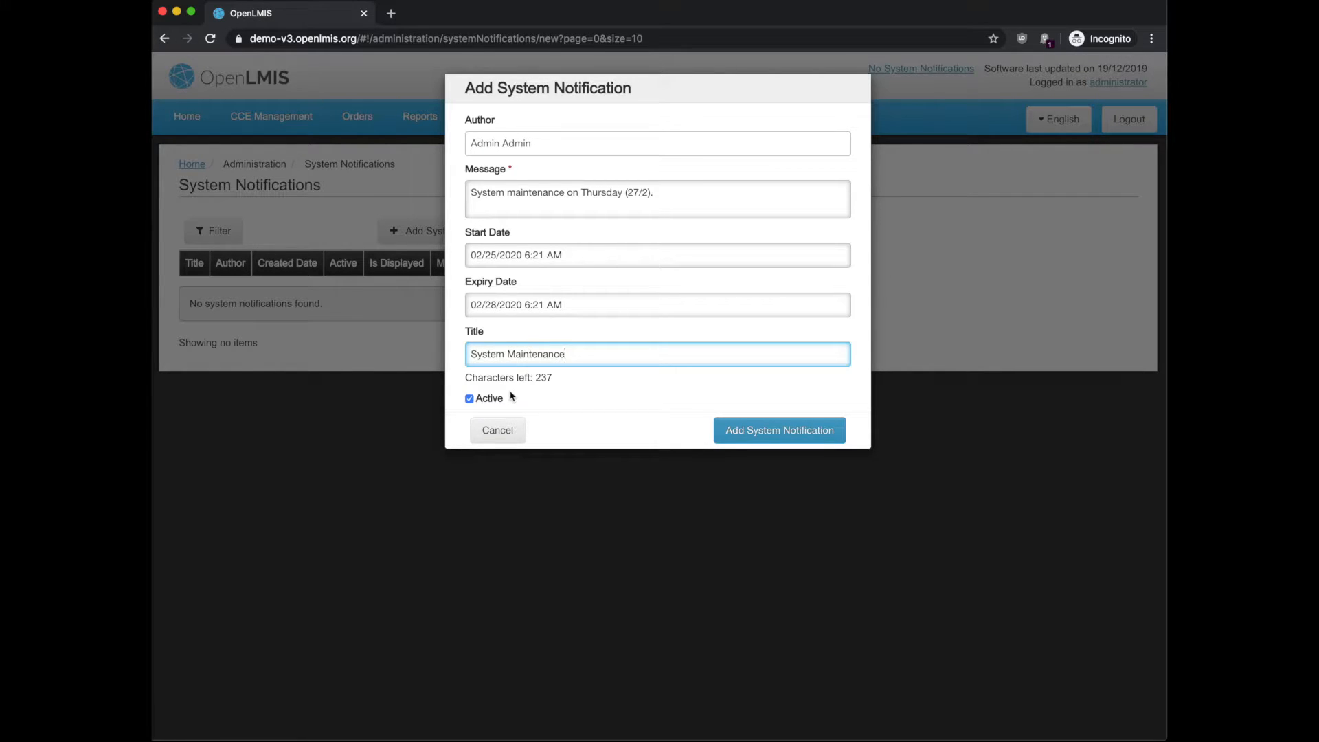
left_click(791, 440)
left_click(794, 417)
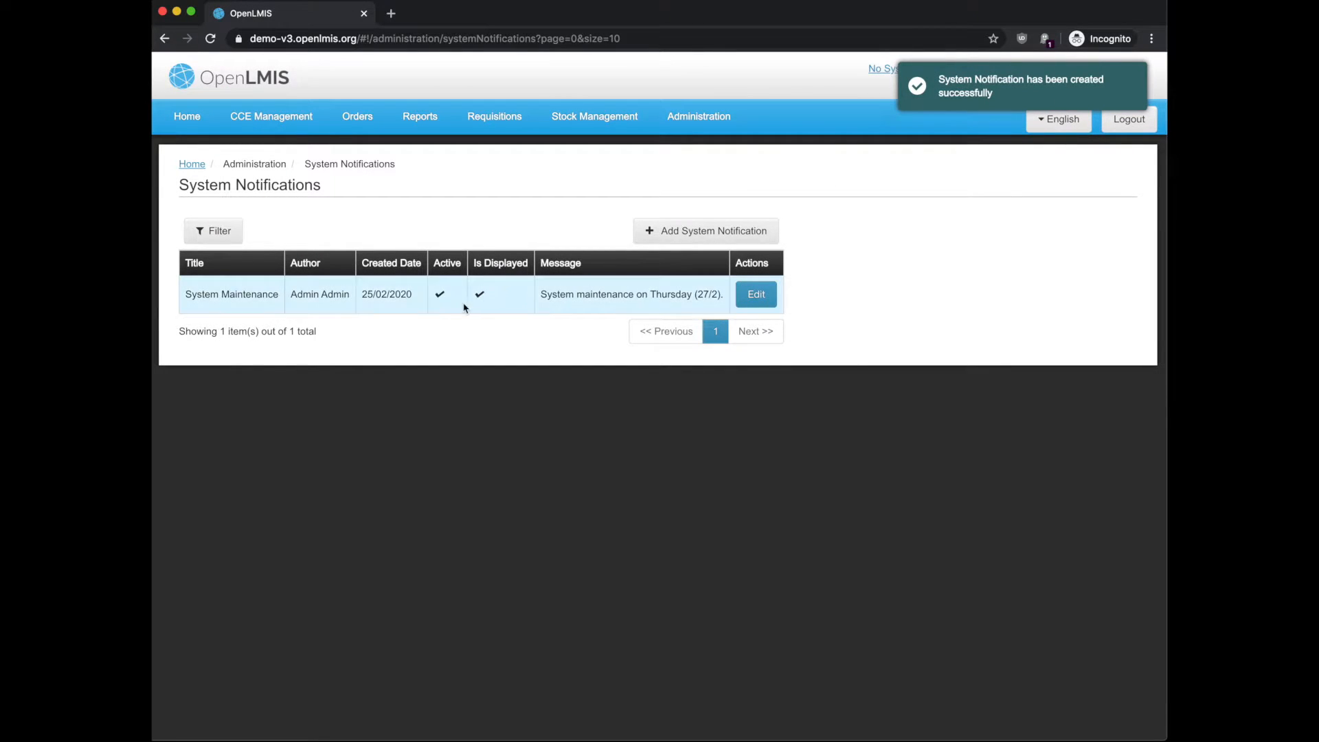
left_click(182, 118)
key("super+r")
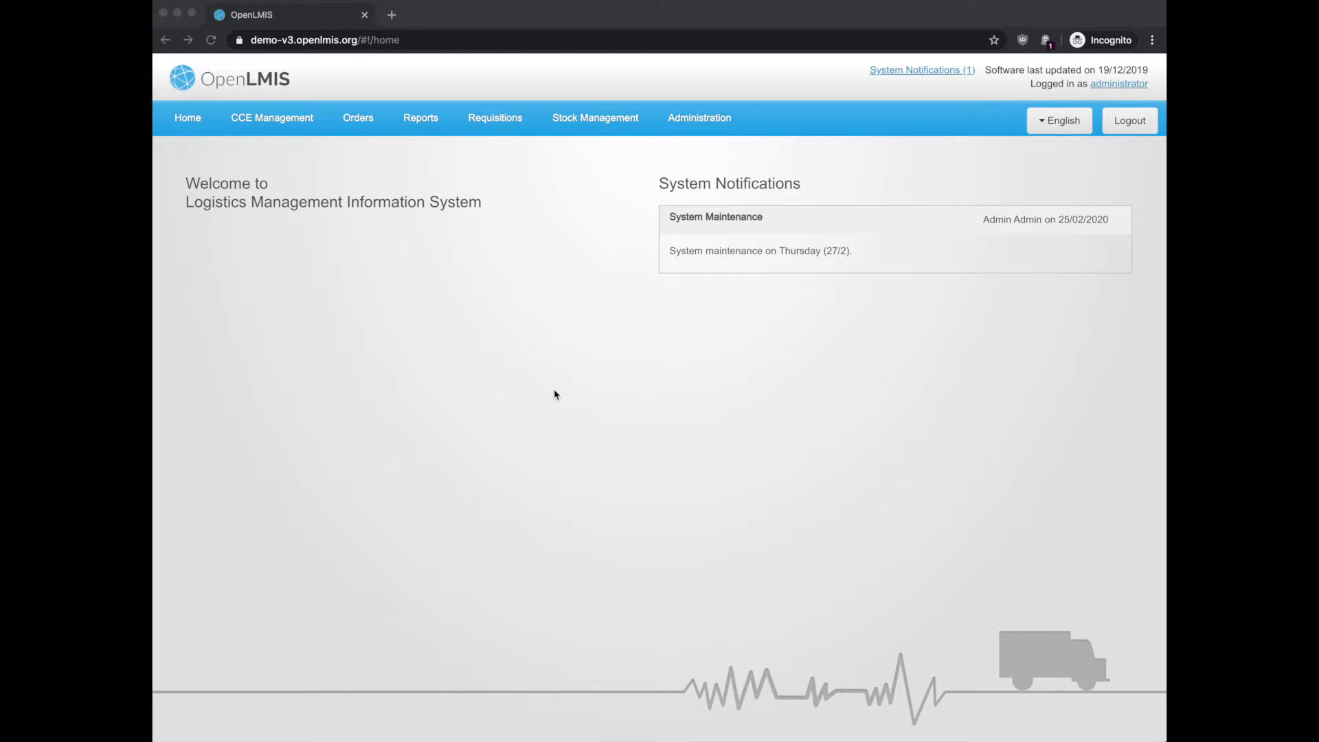
Open the first product in the Products list and look through its programs, facility types and kit tabs
left_click(707, 124)
left_click(723, 121)
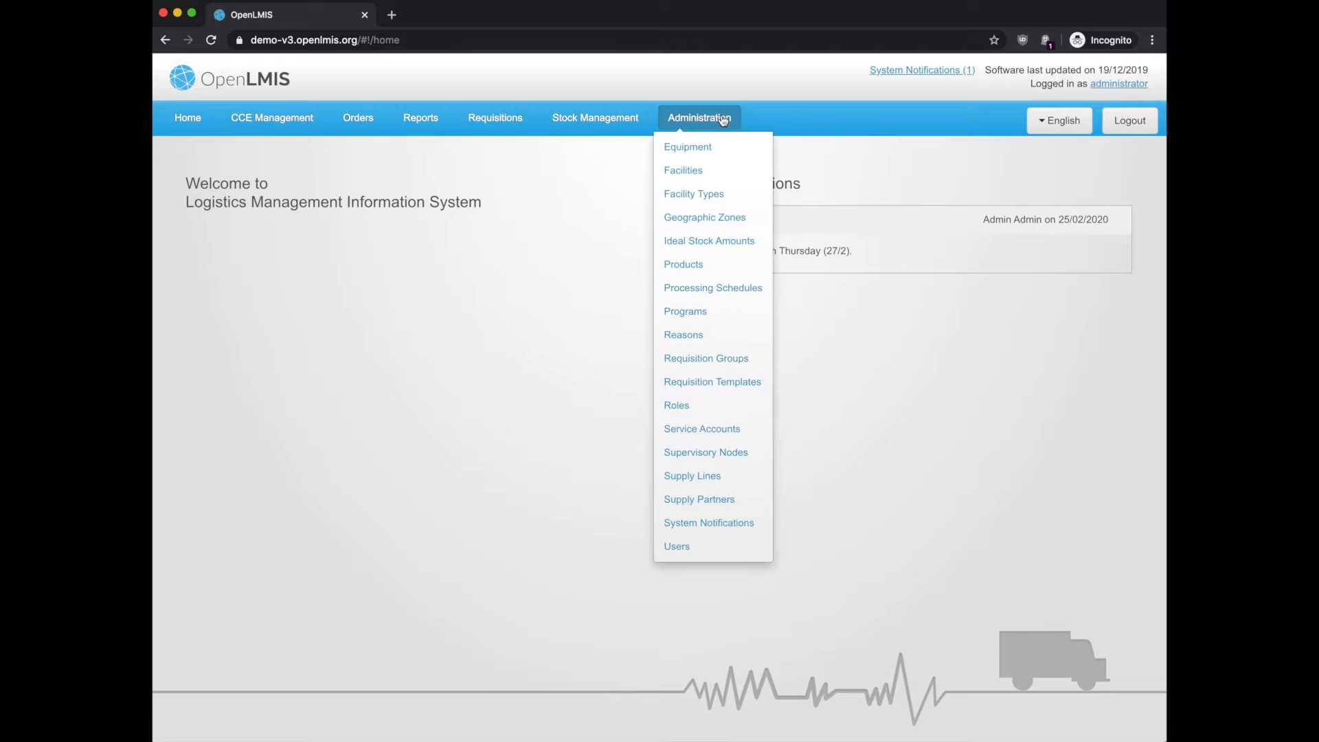
left_click(694, 272)
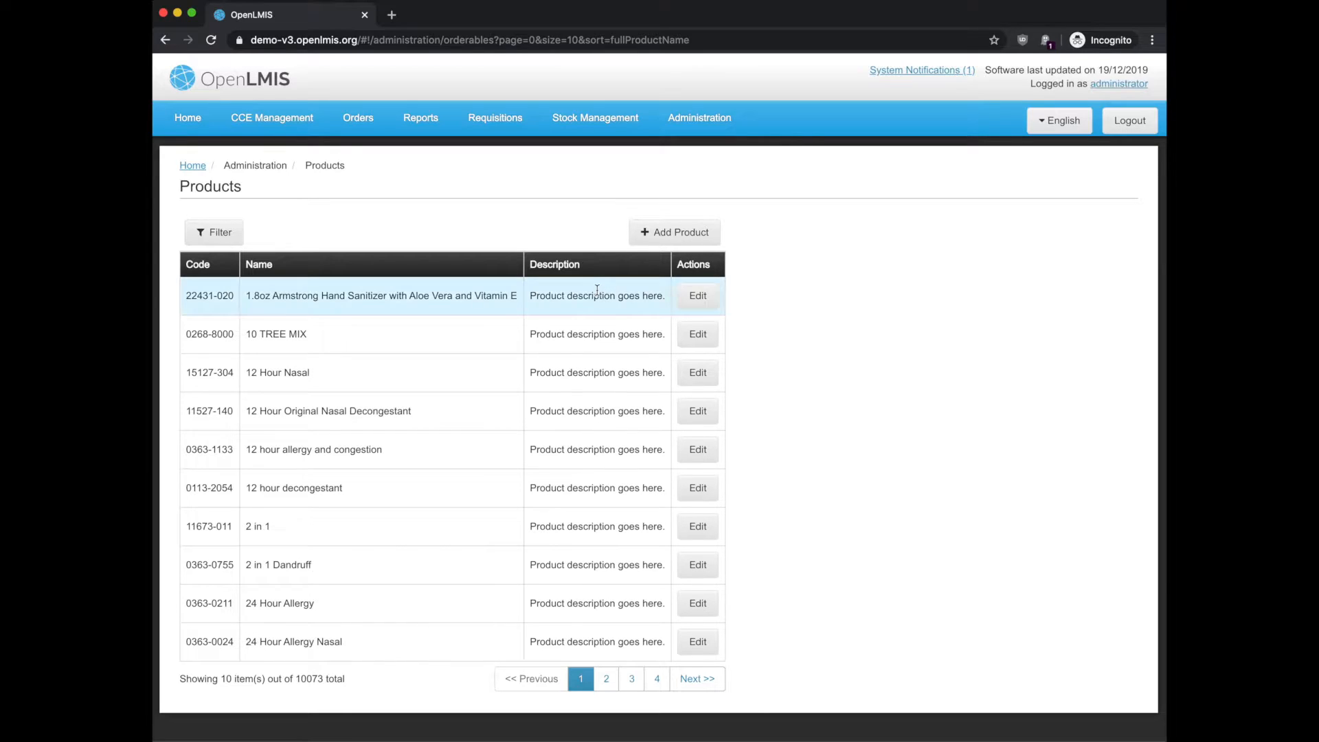
left_click(702, 304)
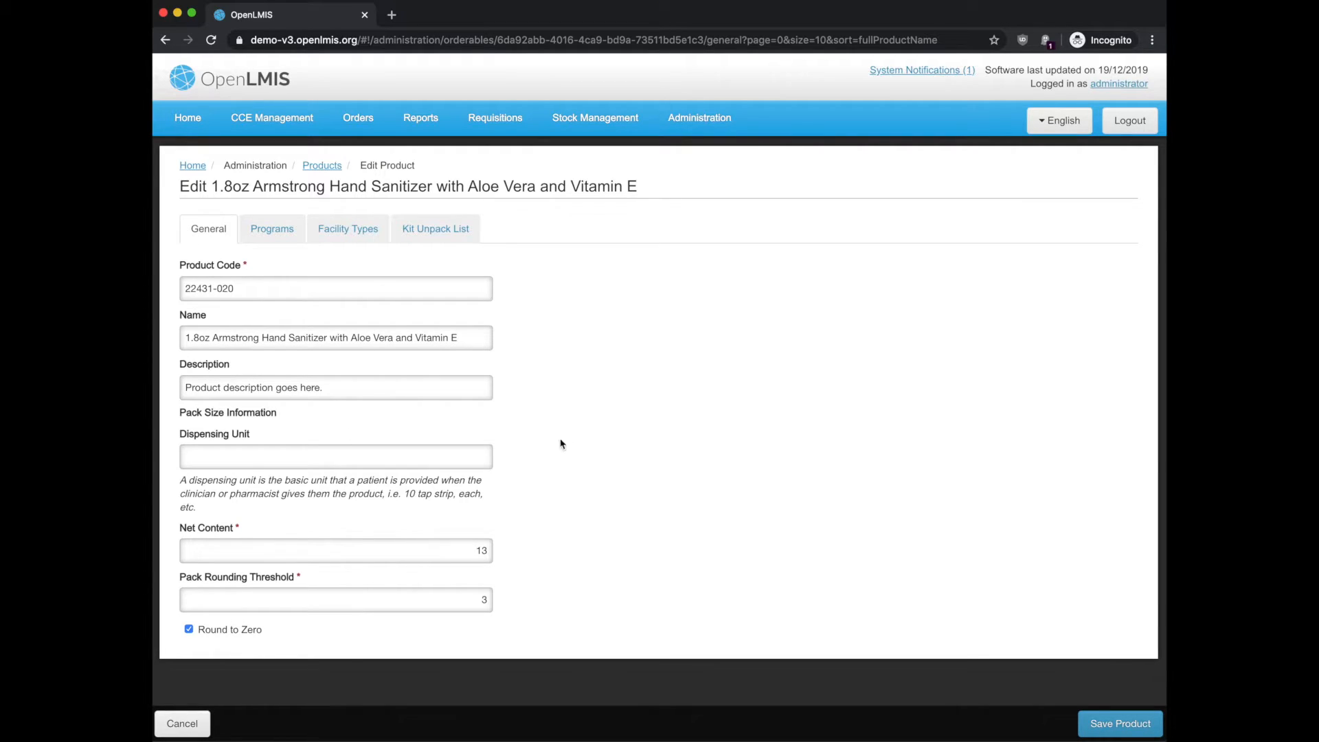
left_click(254, 227)
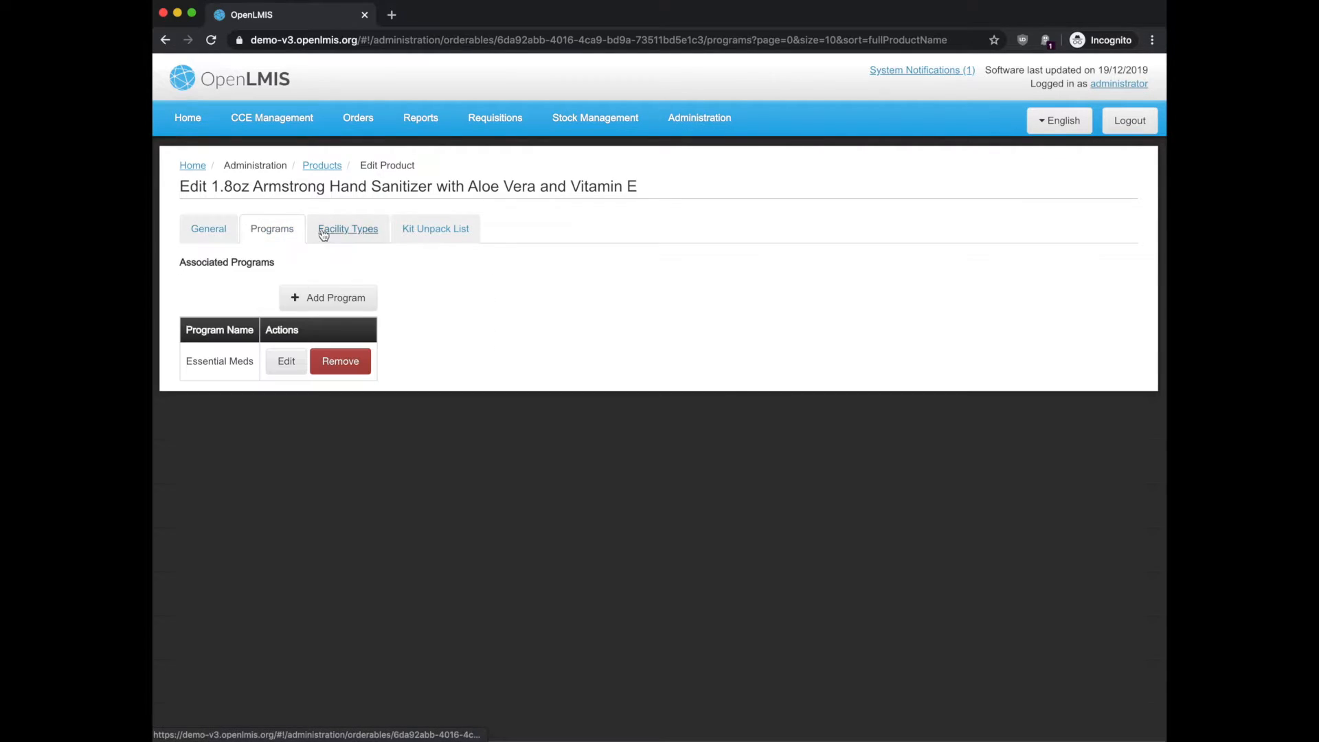
left_click(368, 231)
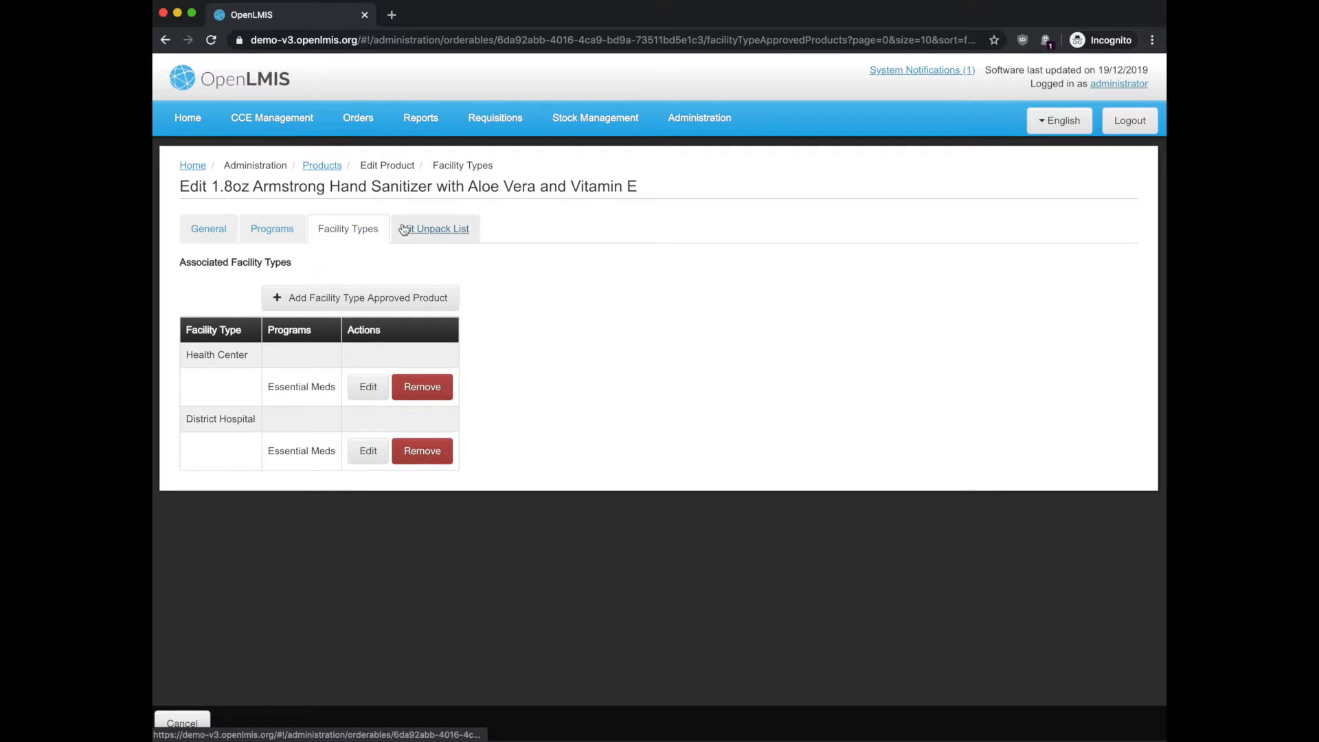
left_click(404, 229)
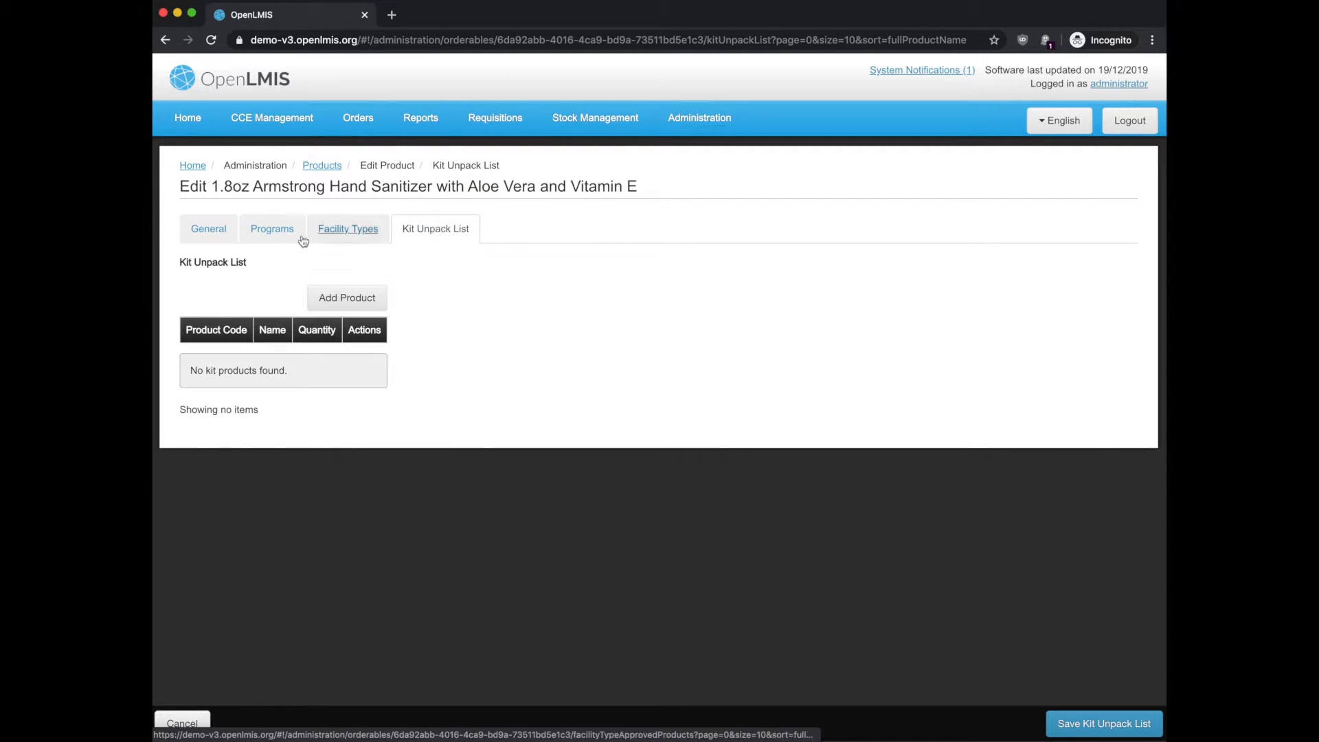
left_click(221, 232)
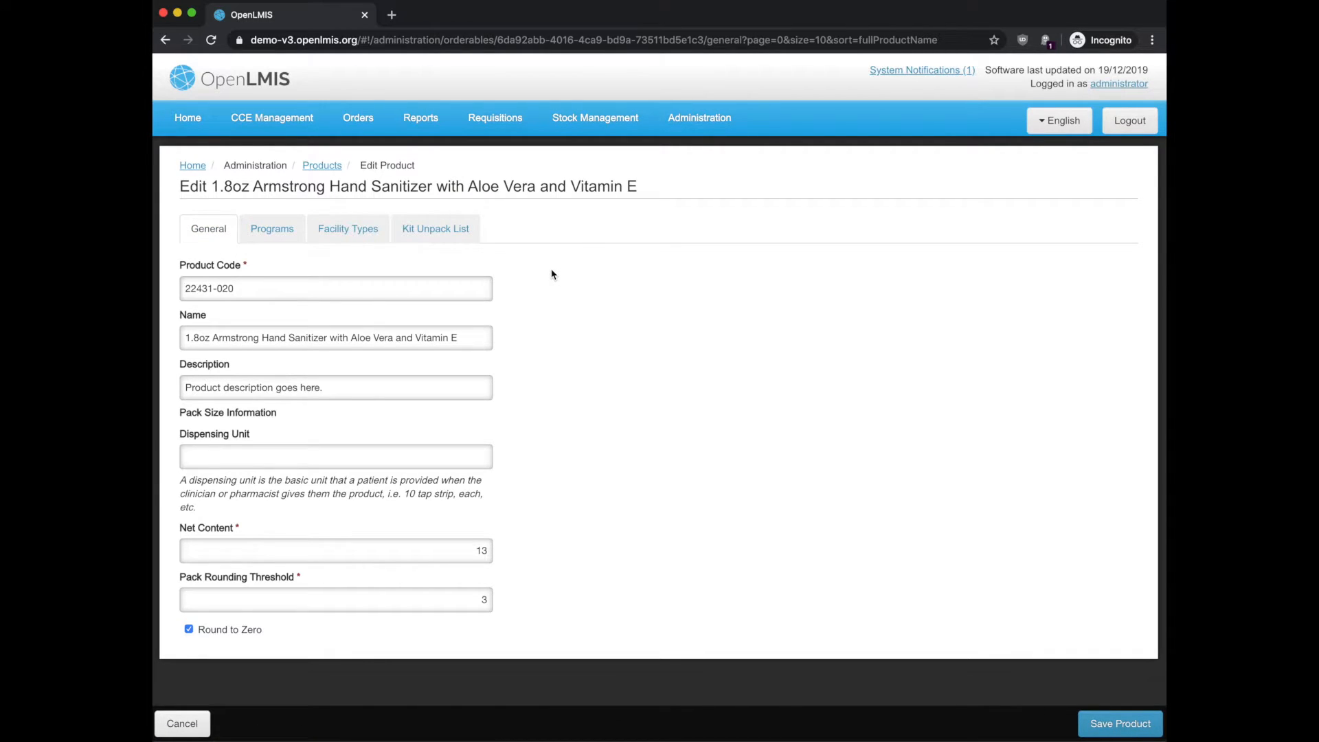
Append '- Test' to the product name, clear its description, and save the product
left_click(470, 340)
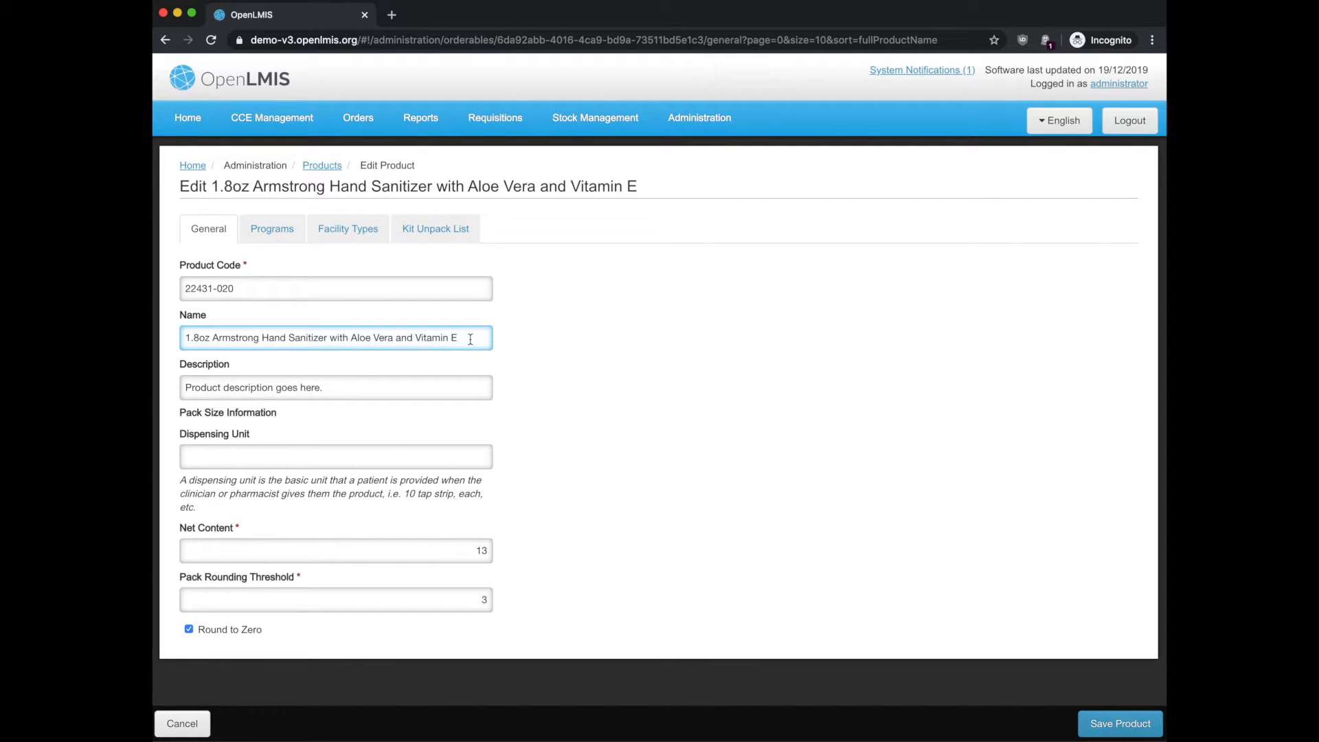
type("- Test")
left_click(357, 389)
key("super+a")
key("BackSpace")
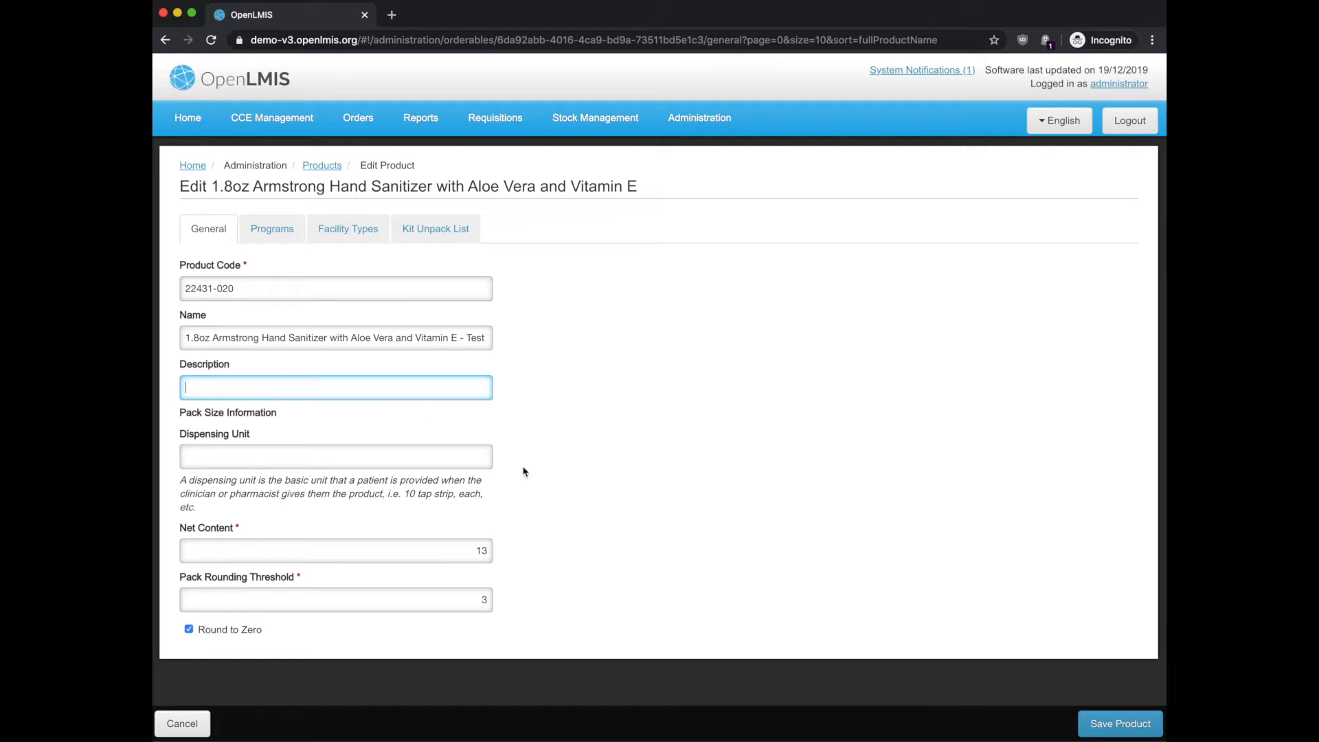
left_click(1100, 718)
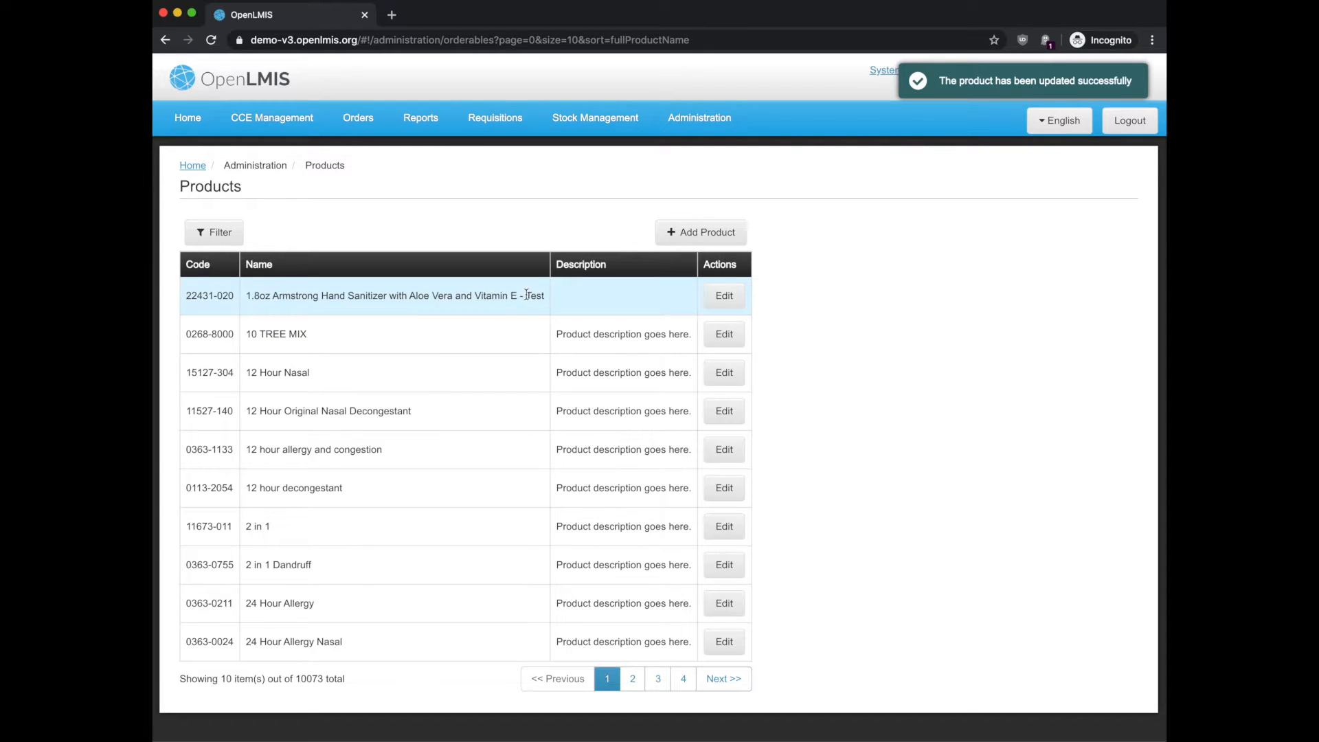
Reopen the renamed product and delete 'Test' from its name
left_click(724, 295)
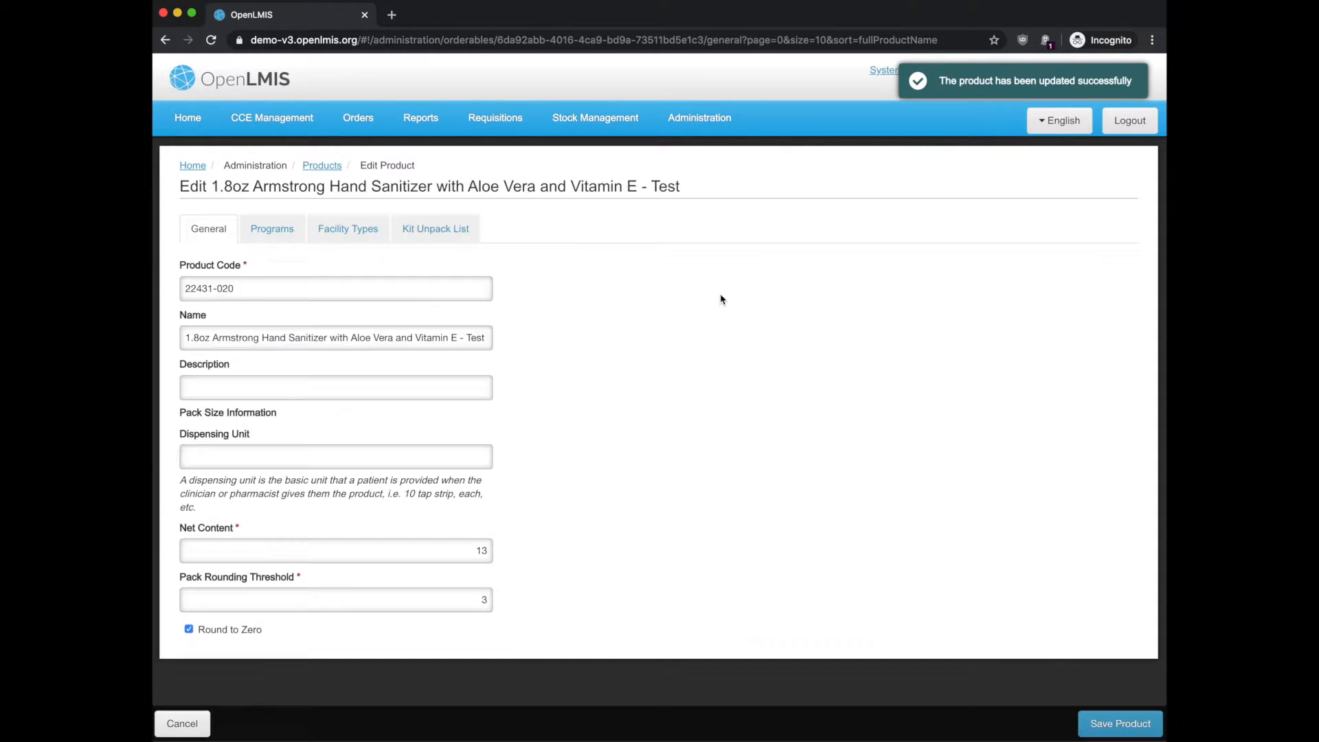
double_click(474, 339)
key("BackSpace")
key("BackSpace")
key("BackSpace")
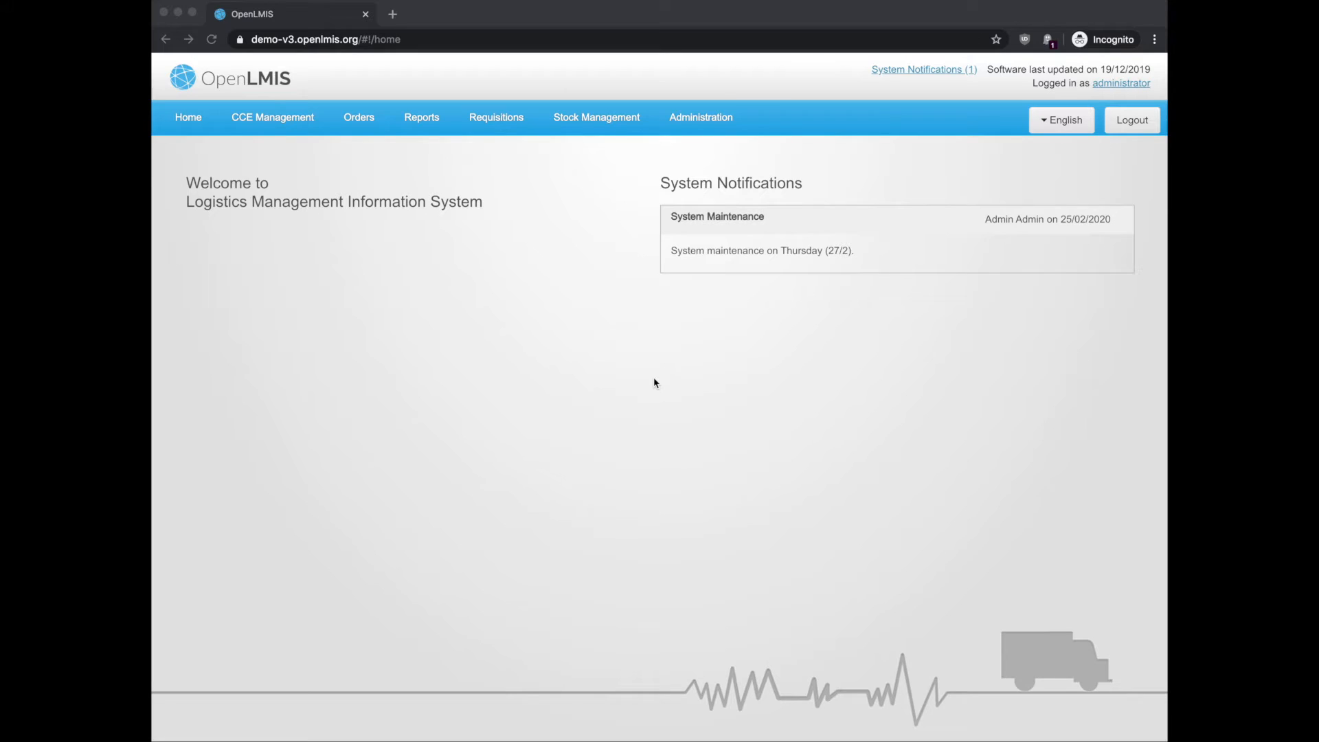
Open the Users list, view user D001's roles, and return to the list of 1207 users
left_click(714, 122)
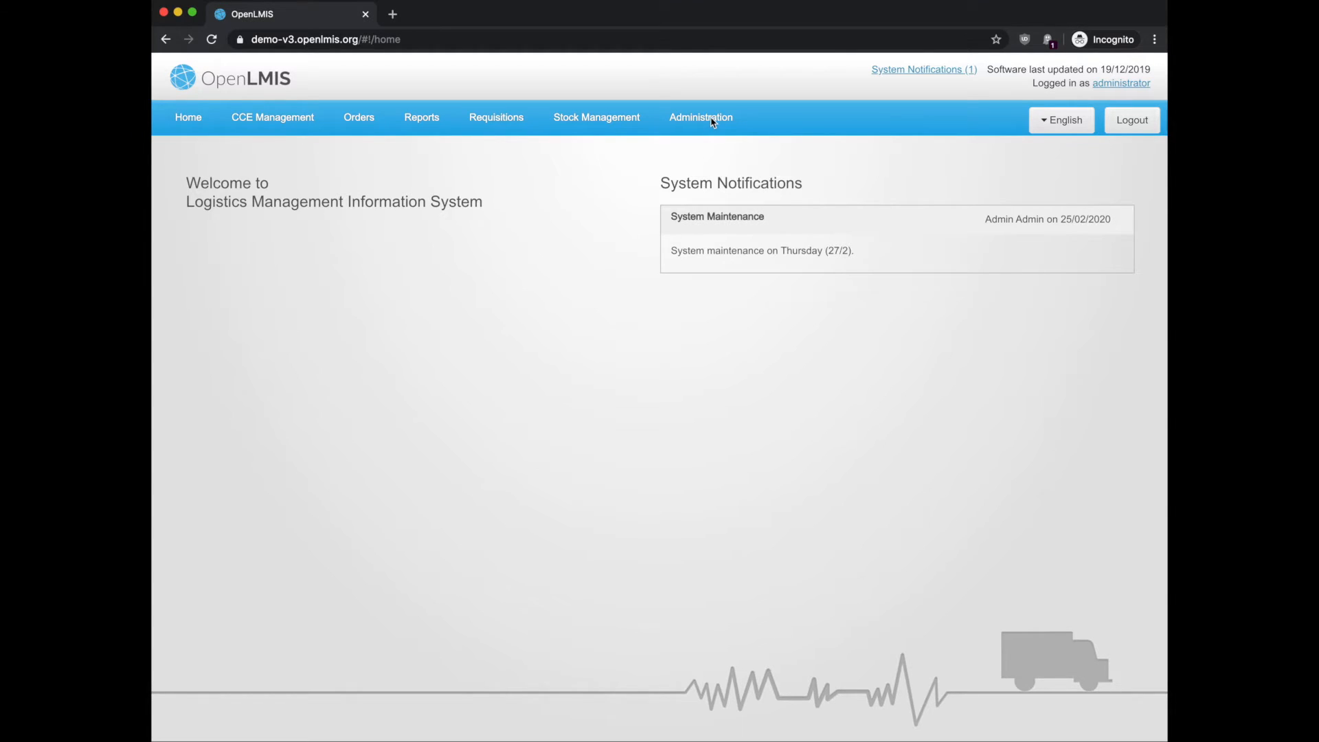
left_click(714, 123)
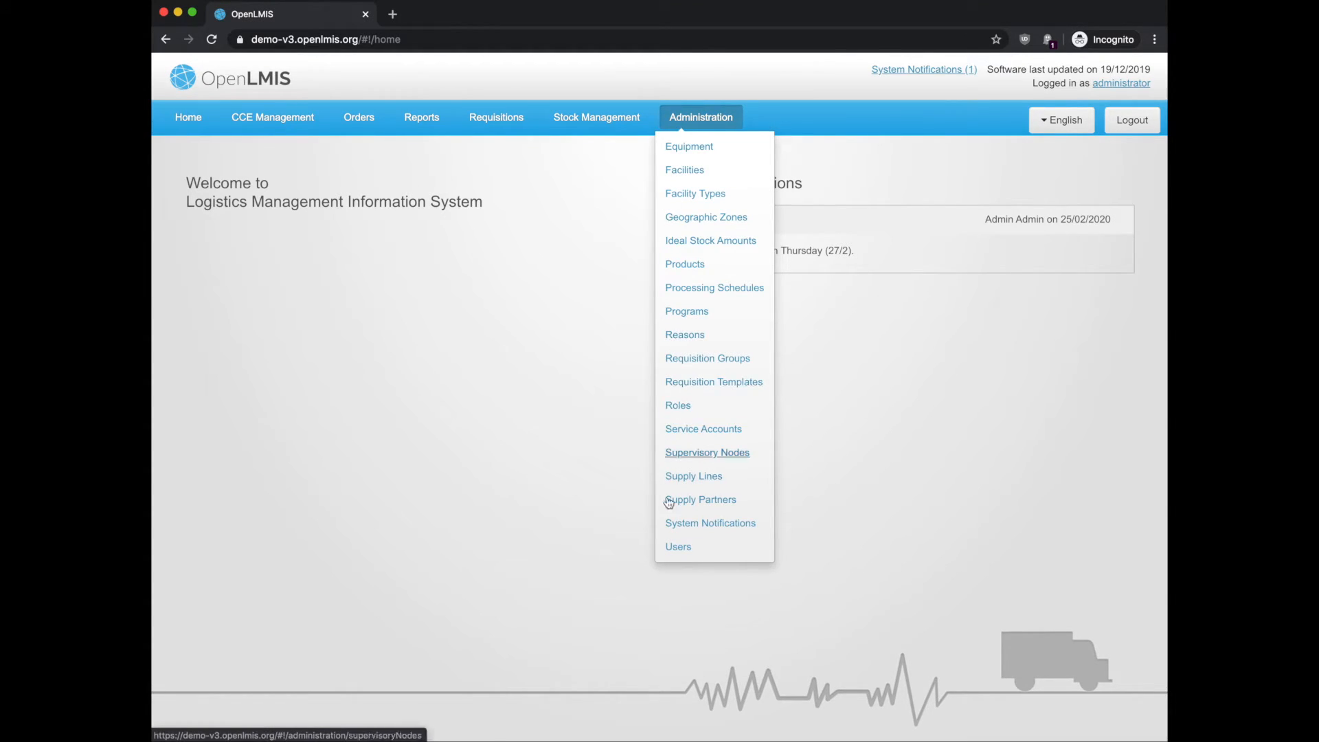
left_click(683, 547)
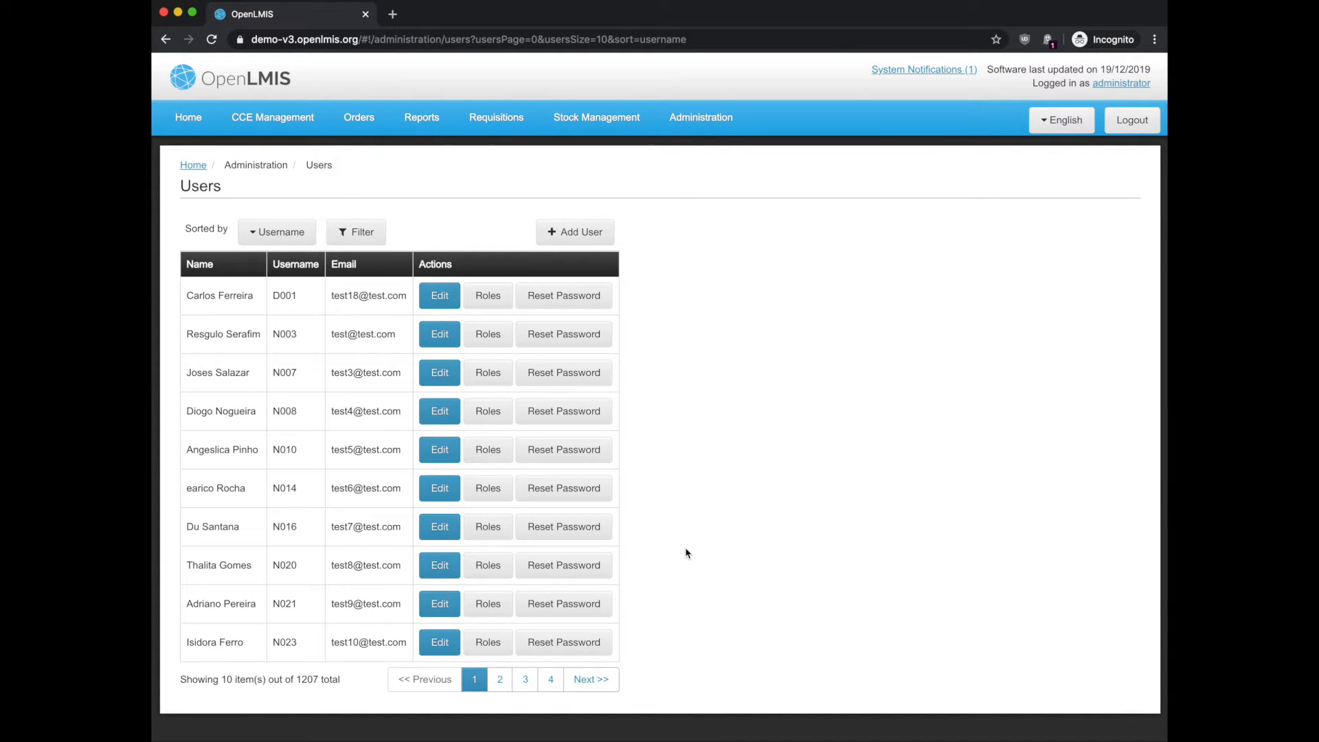
left_click(491, 297)
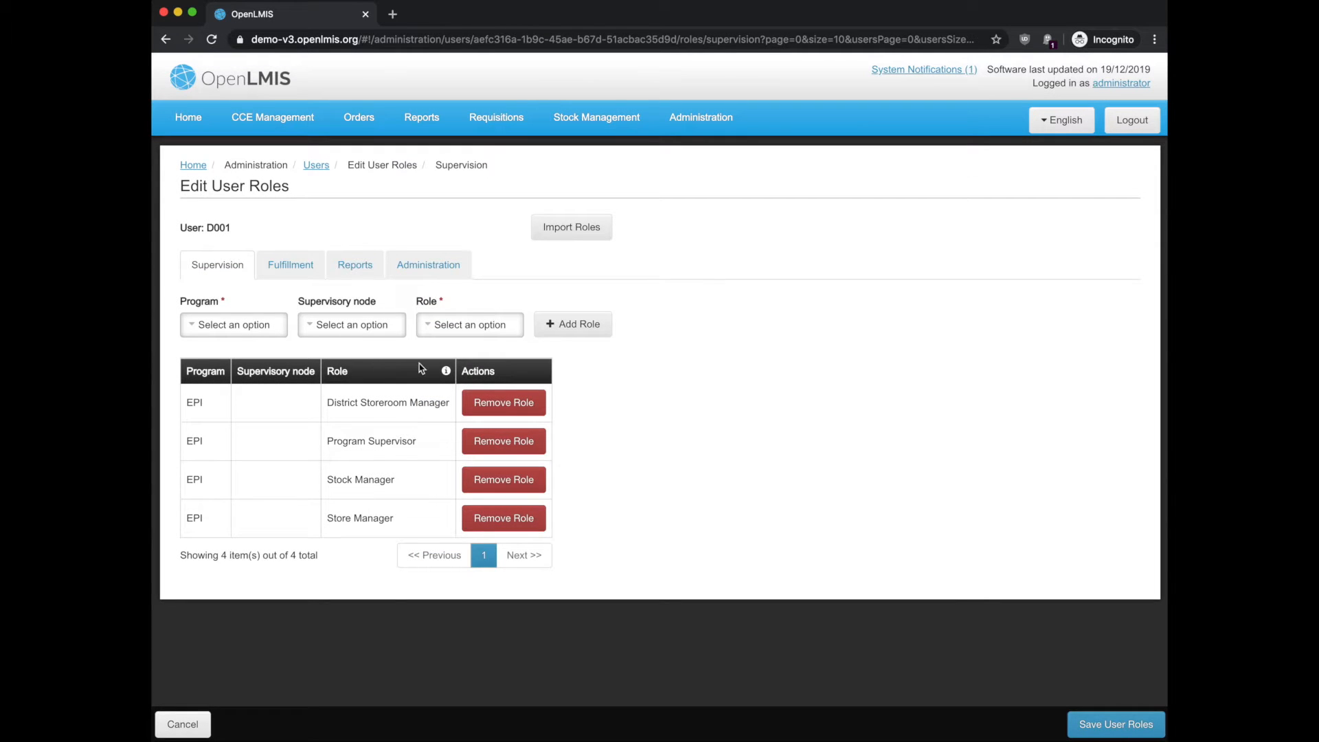
mouse_move(357, 417)
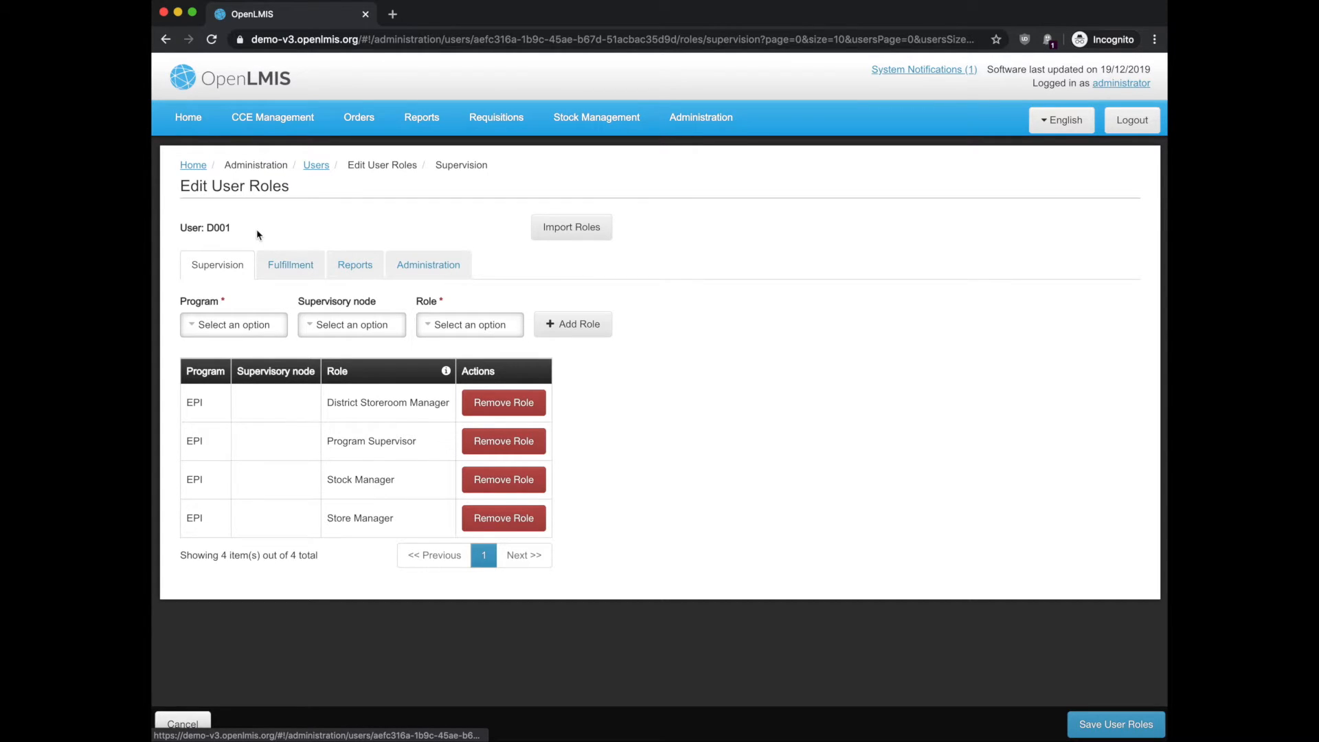
left_click(316, 165)
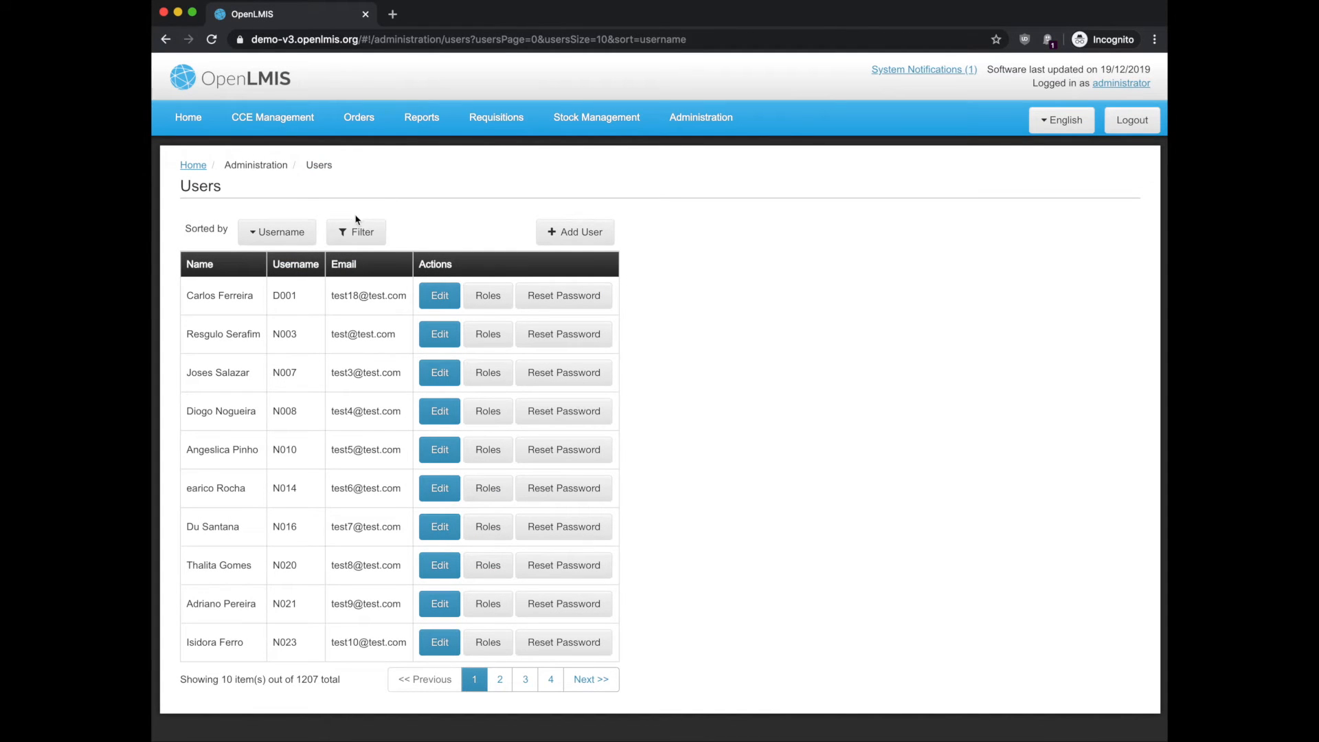
left_click(352, 231)
left_click(291, 296)
type("wbrown")
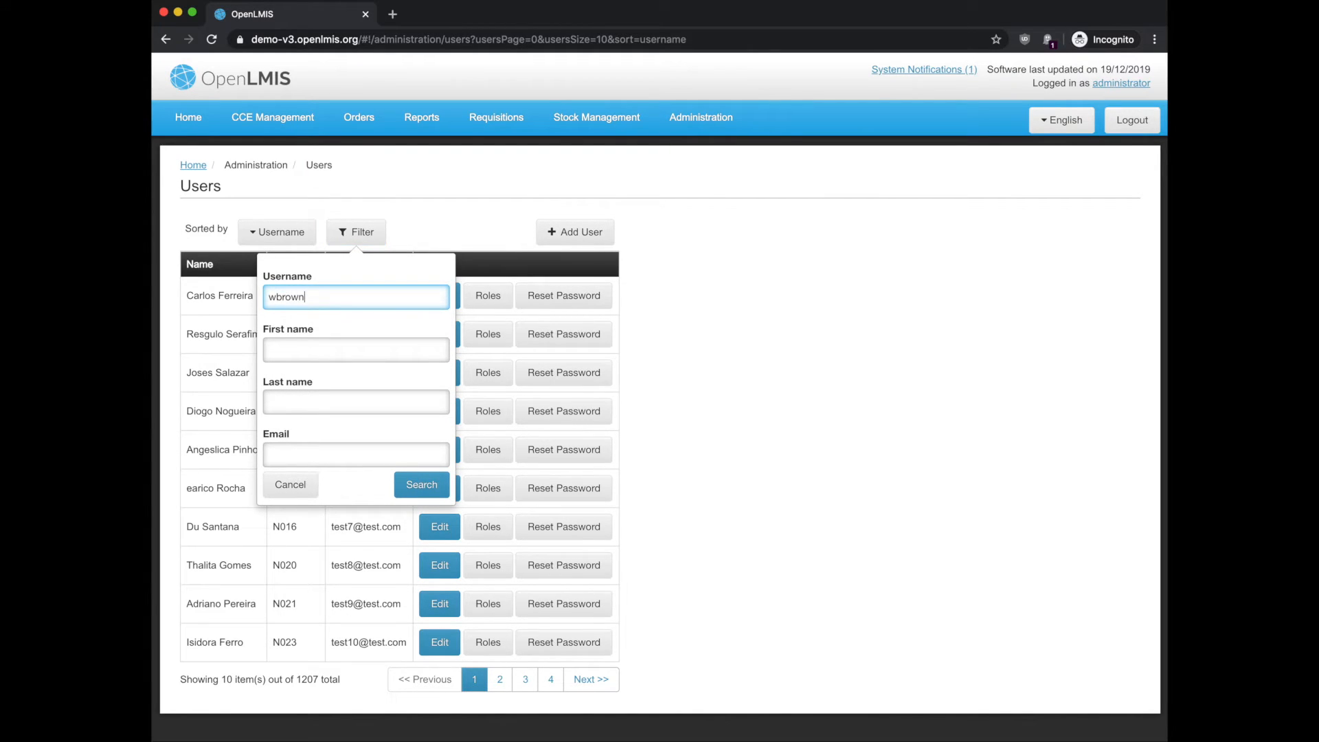
left_click(410, 490)
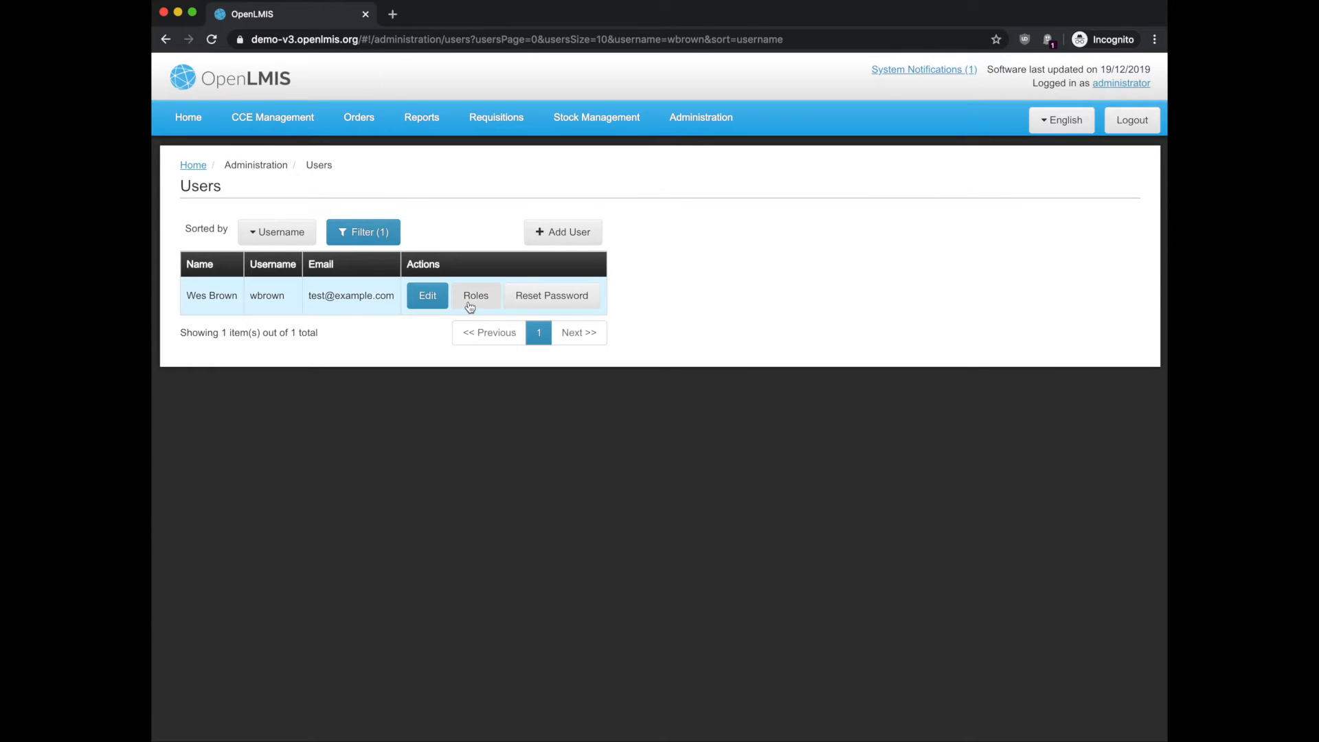
left_click(474, 297)
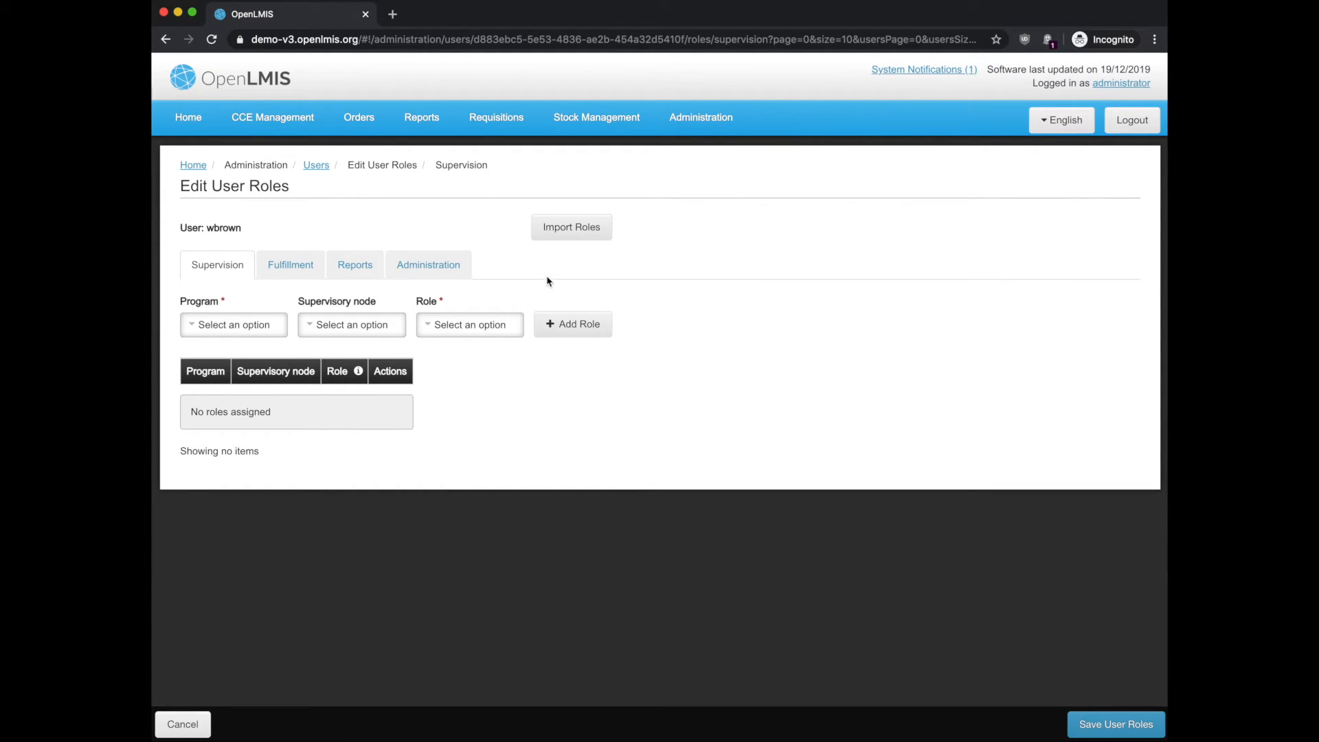
left_click(580, 236)
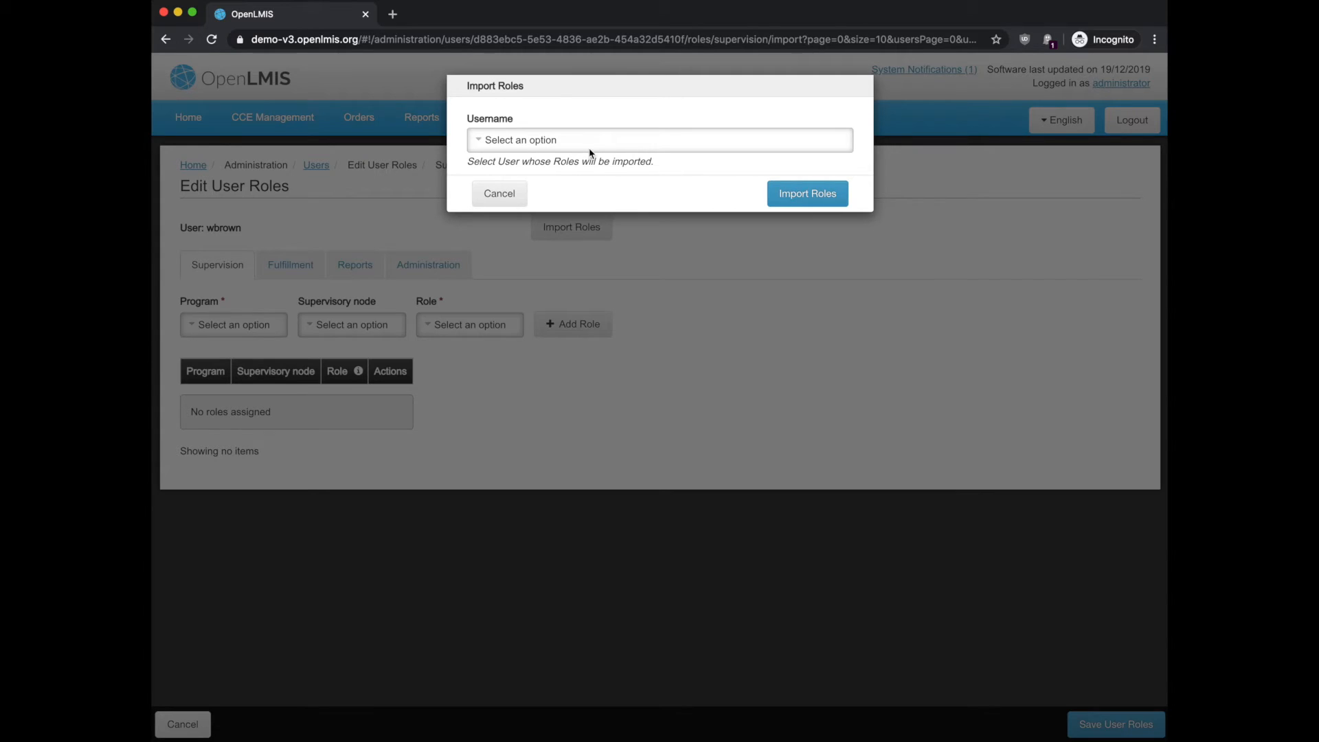
left_click(538, 141)
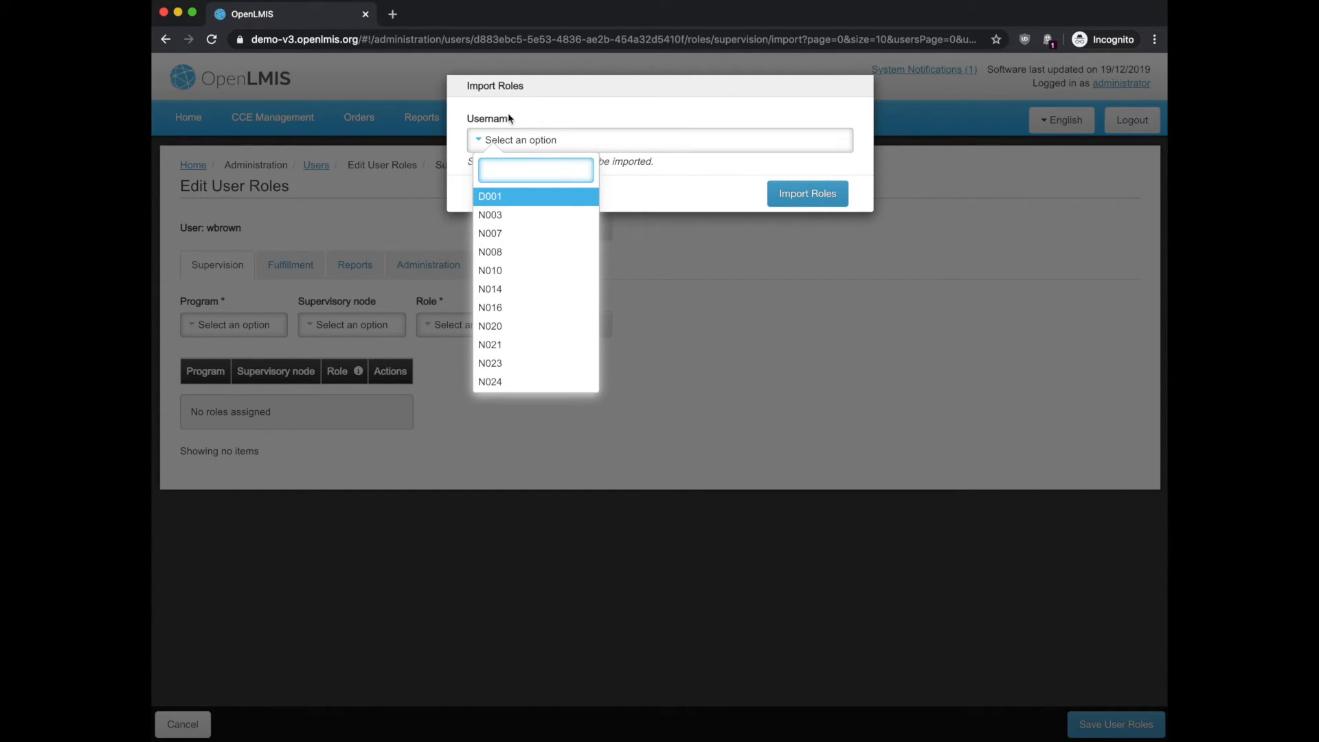
type("divo")
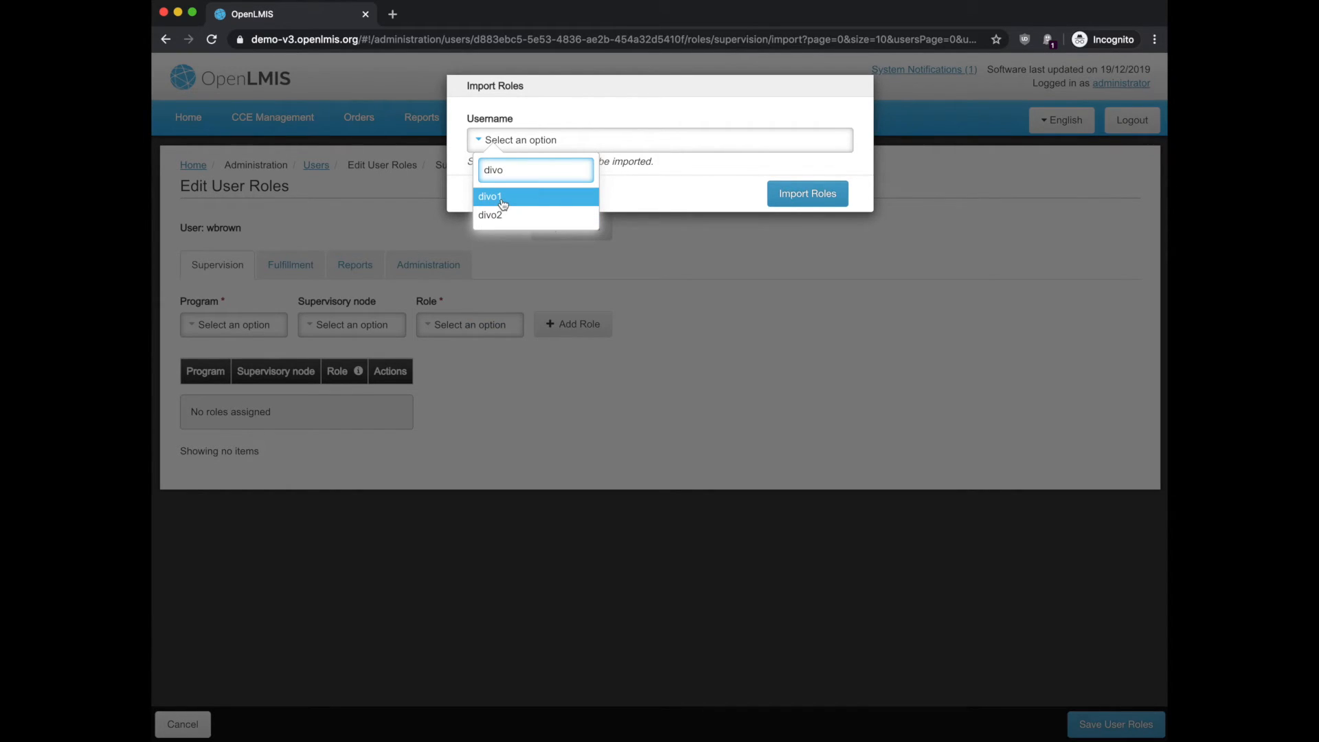
left_click(504, 204)
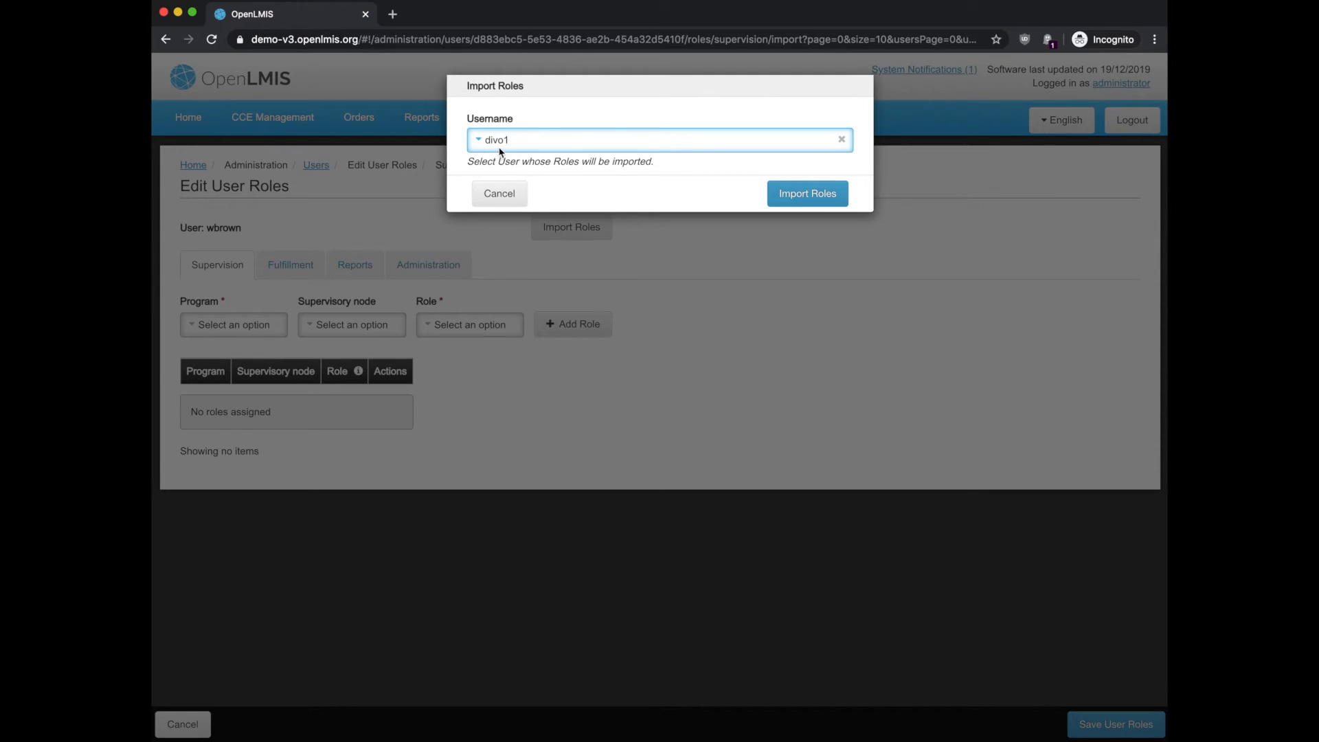
left_click(794, 195)
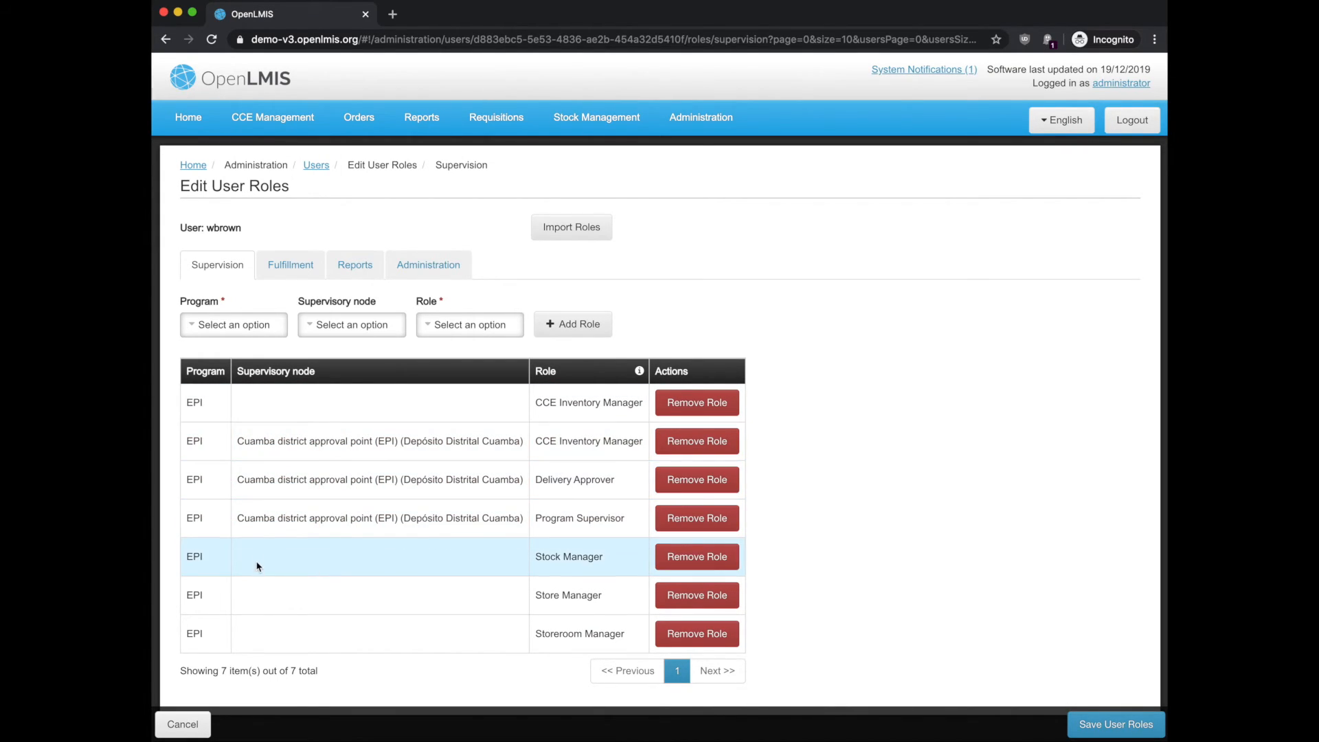
left_click(297, 267)
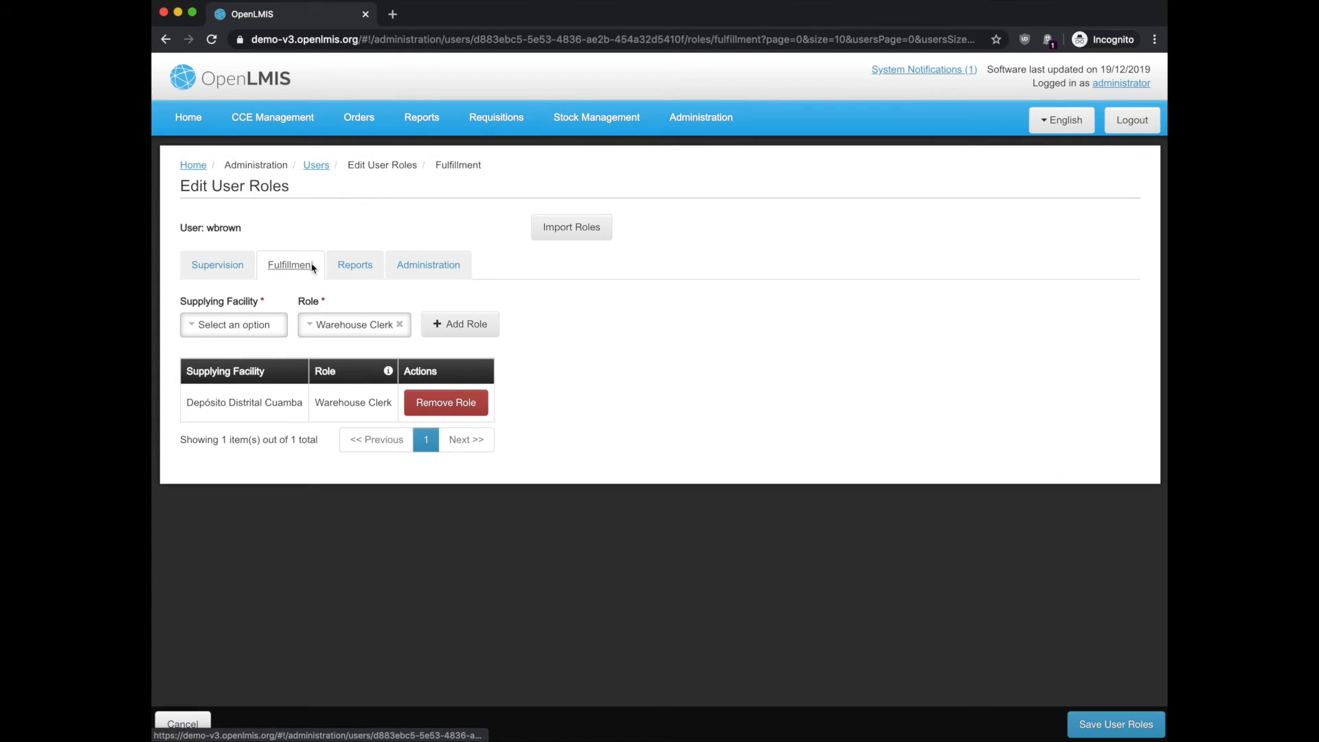
left_click(362, 274)
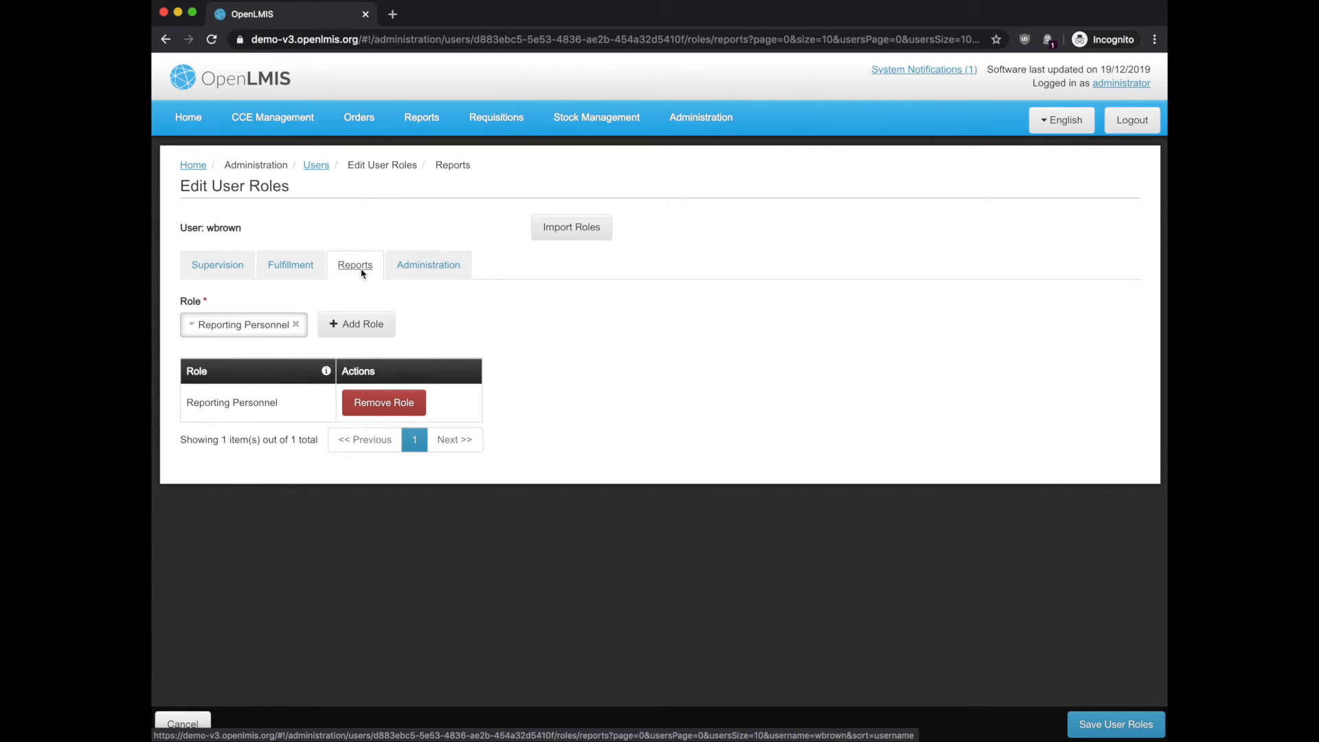
left_click(433, 265)
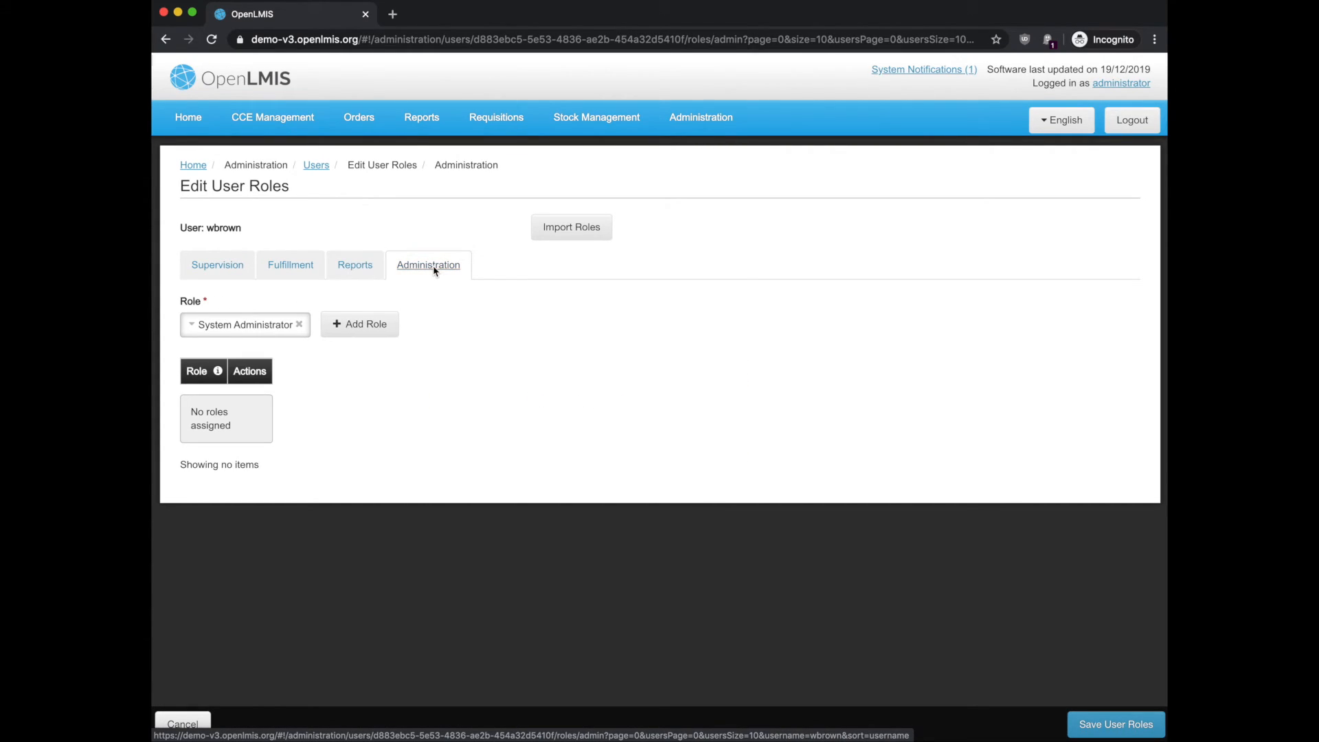
left_click(224, 268)
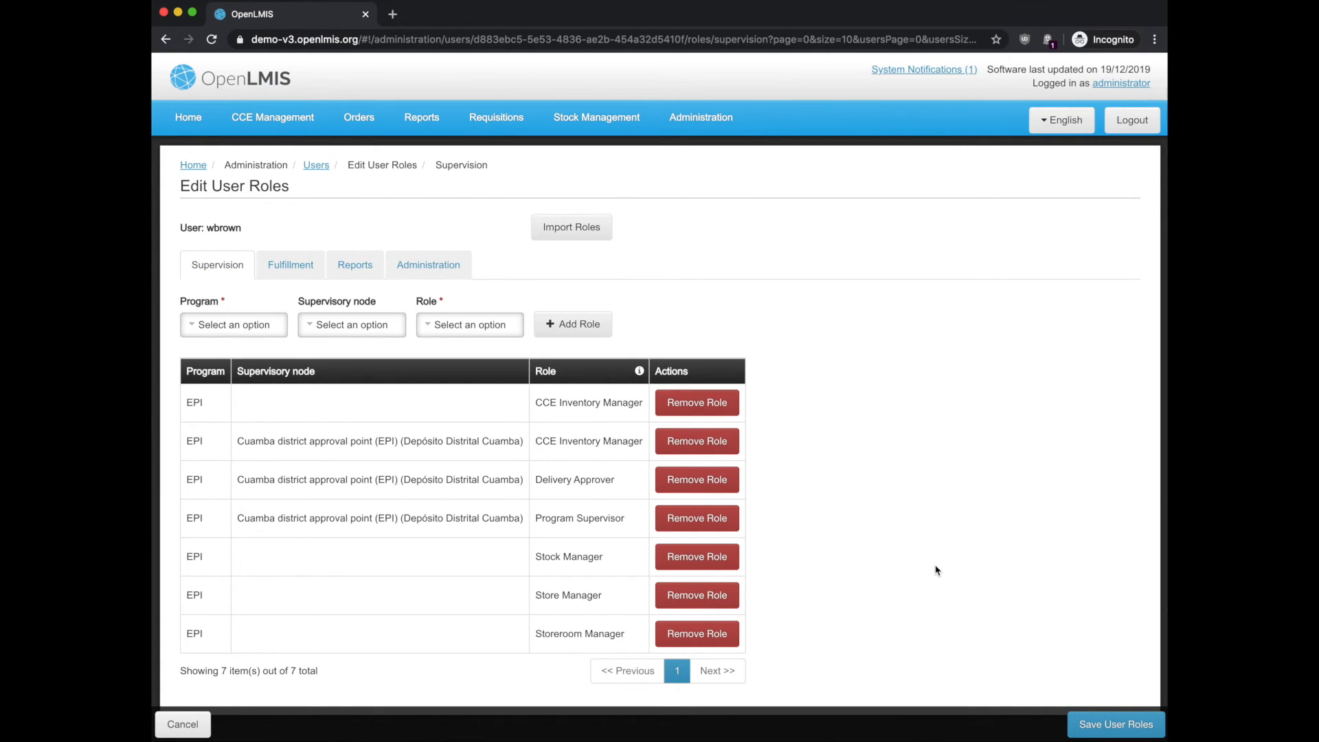
left_click(1128, 715)
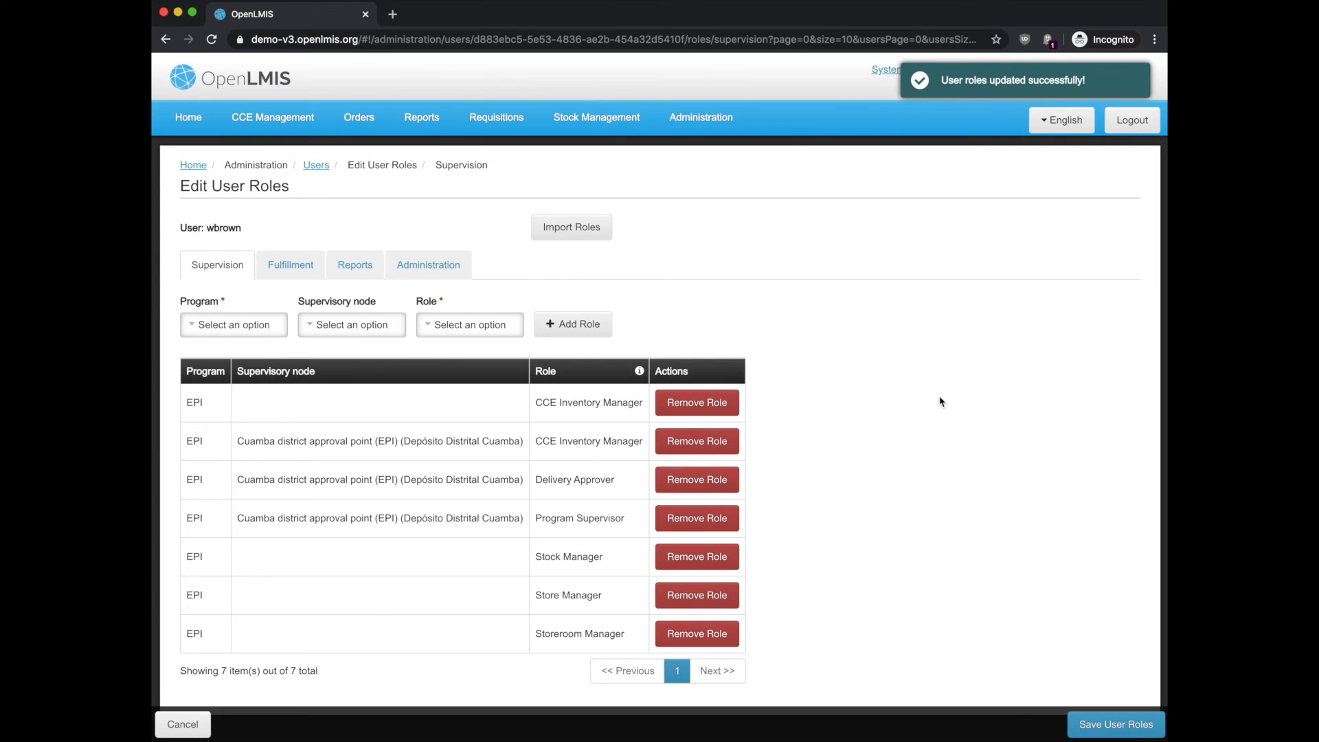